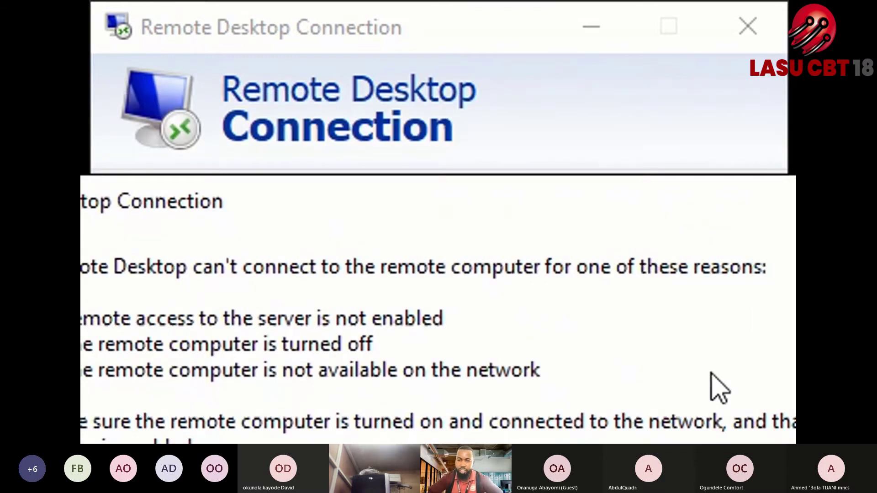
Retry the connection to 192.168.43.12, entering the account password and accepting the certificate warning
{"action": "key", "text": "Return"}
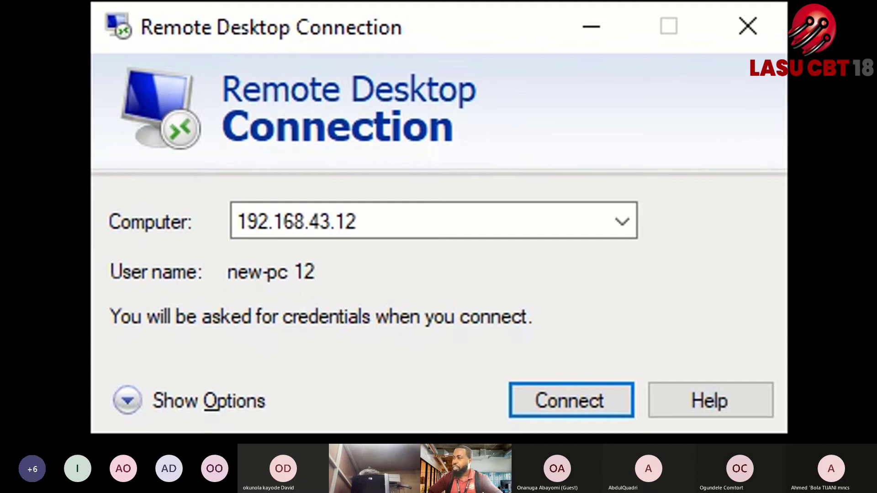
{"action": "left_click", "coordinate": [586, 413]}
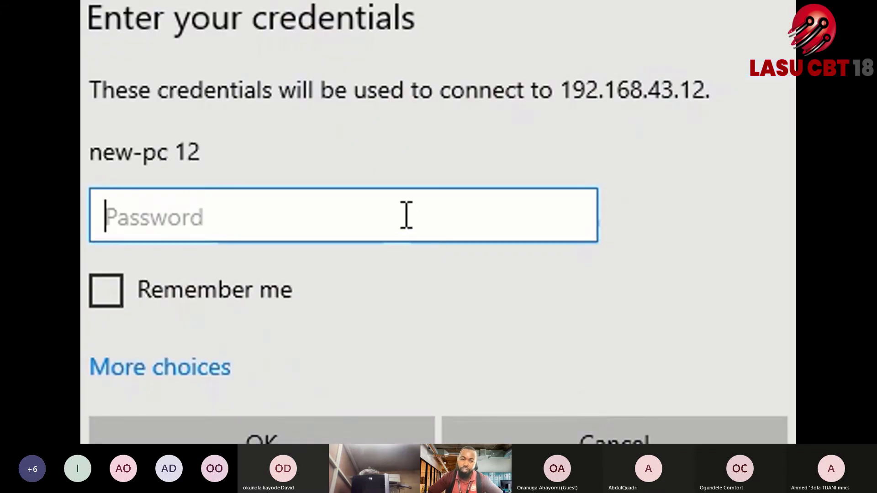
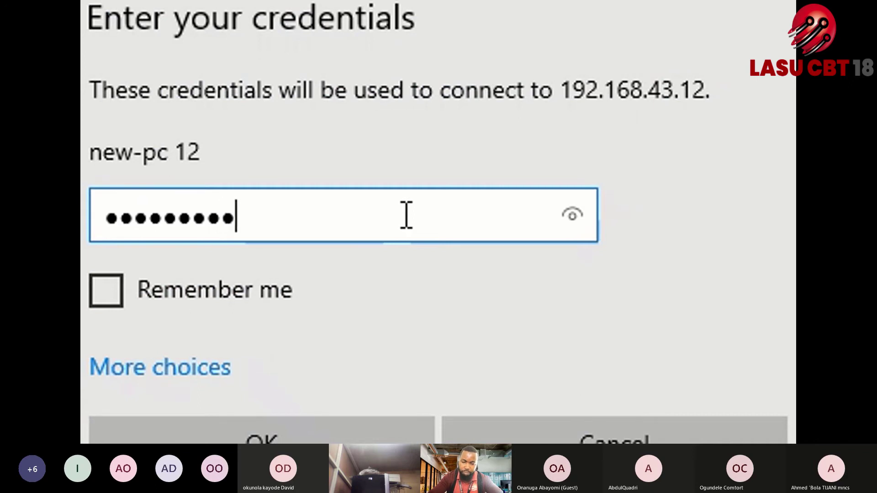
{"action": "key", "text": "Return"}
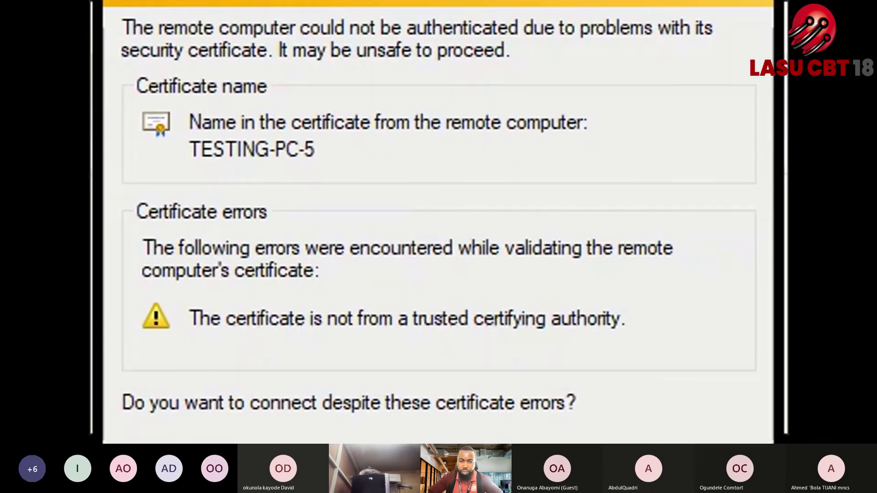
{"action": "key", "text": "Return"}
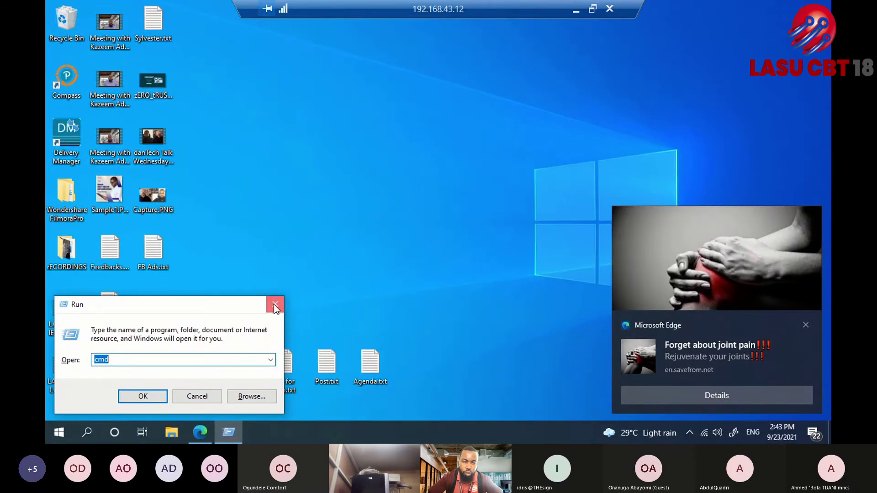
Close the leftover Run dialog and the Start menu, then reopen Run with Win+R, prefilled with cmd
{"action": "left_click", "coordinate": [273, 304]}
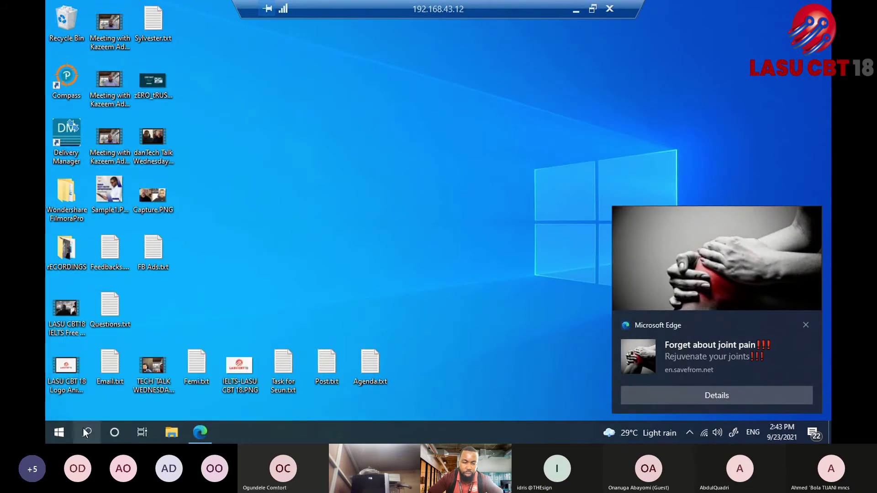
{"action": "left_click", "coordinate": [56, 434]}
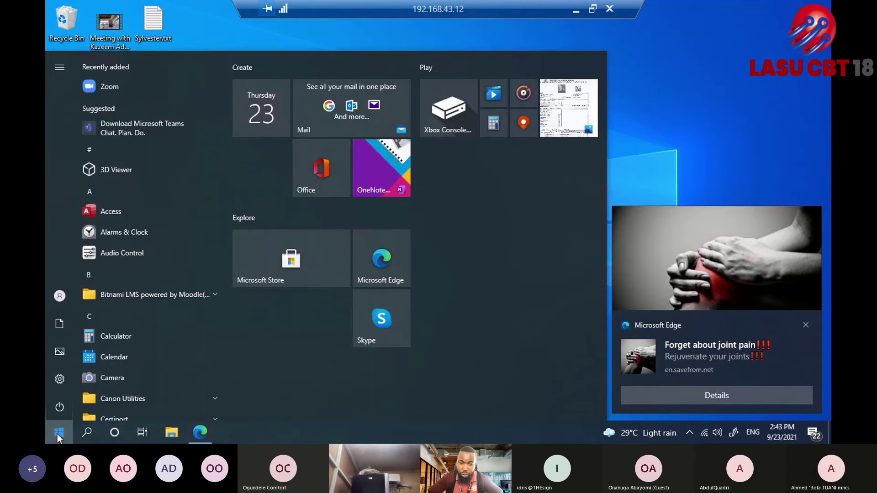
{"action": "left_click", "coordinate": [658, 80]}
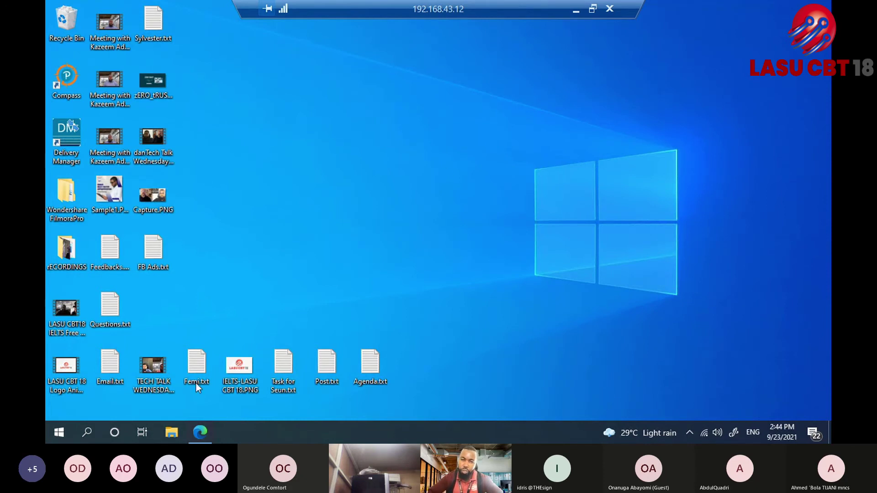
{"action": "key", "text": "super+r"}
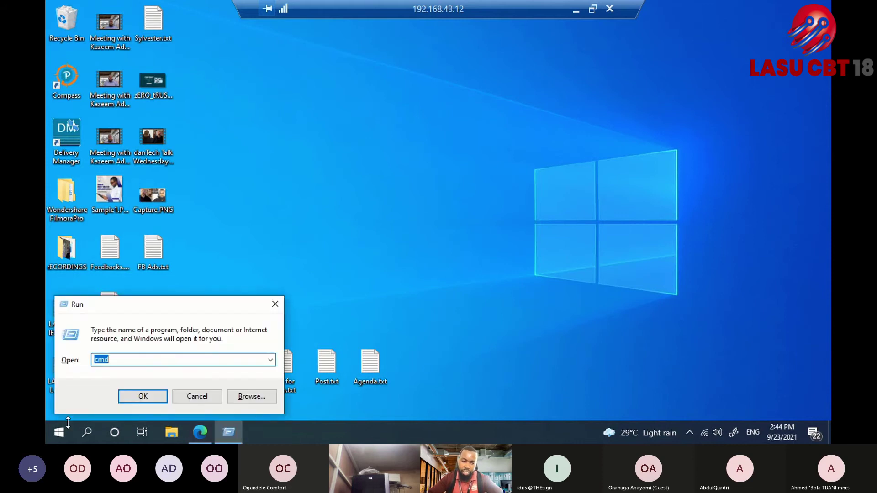
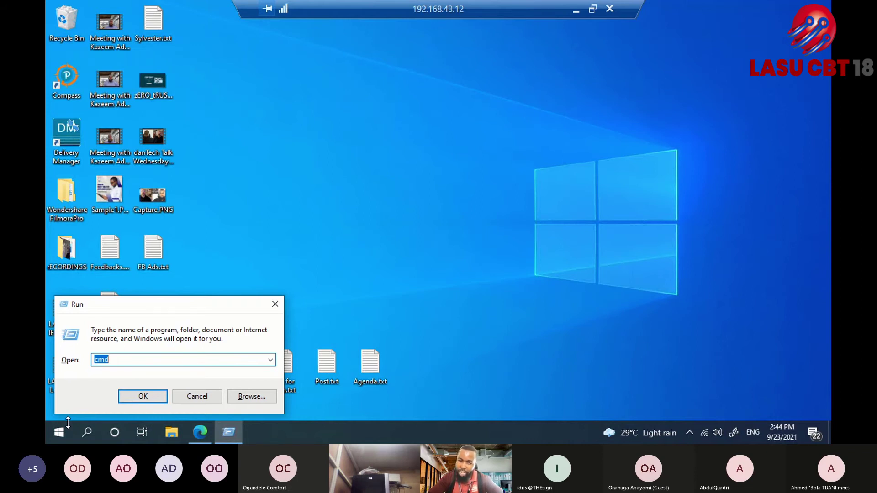
Run appwiz.cpl from the Start search to list installed programs
{"action": "type", "text": "ap"}
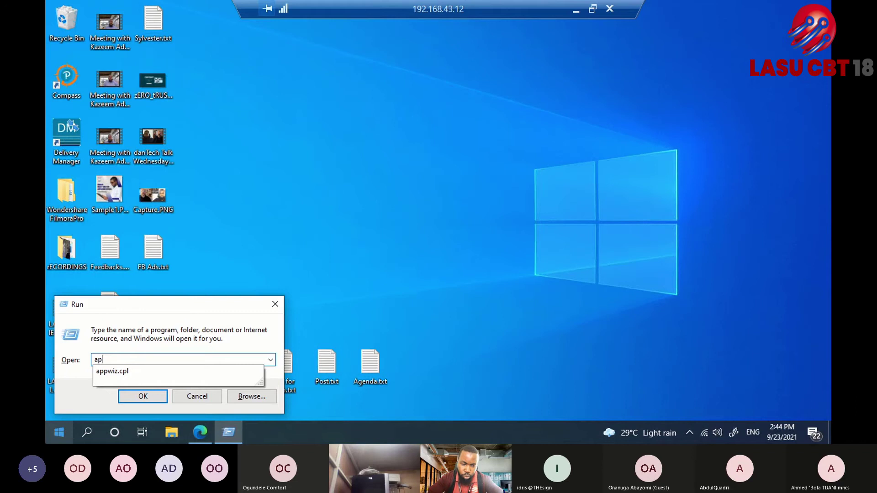
{"action": "left_click", "coordinate": [142, 371]}
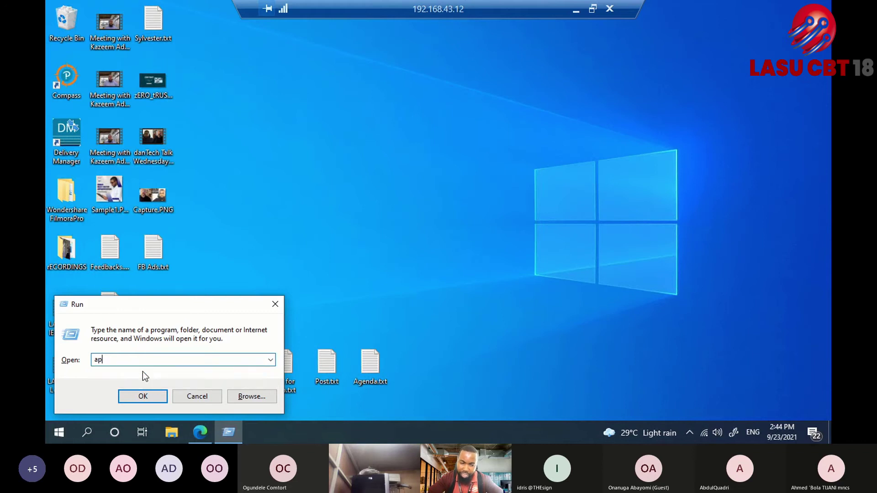
{"action": "left_click", "coordinate": [142, 395]}
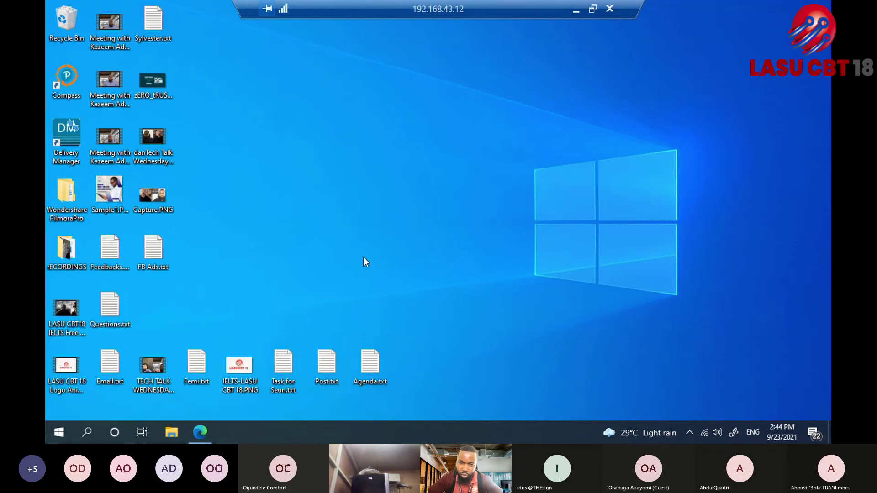
{"action": "left_click_drag", "start_coordinate": [721, 14], "coordinate": [674, 64]}
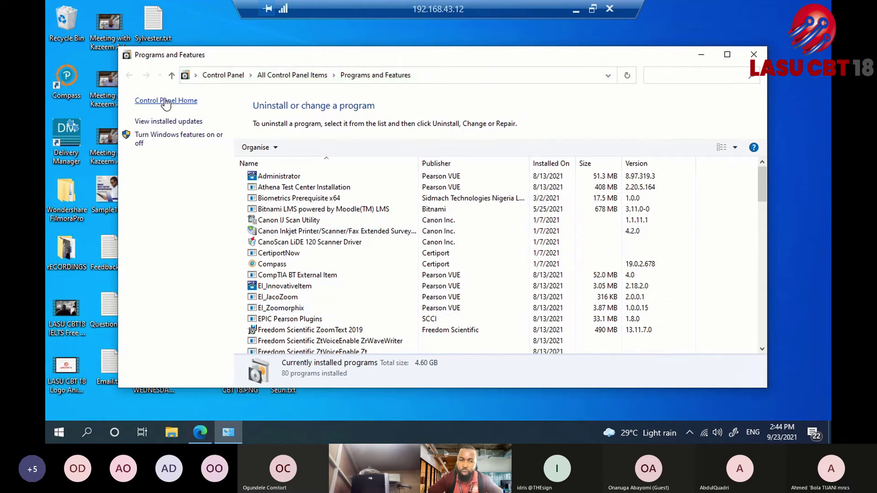
Go to Control Panel Home and open Programs and Features from All Control Panel Items
{"action": "left_click", "coordinate": [138, 101]}
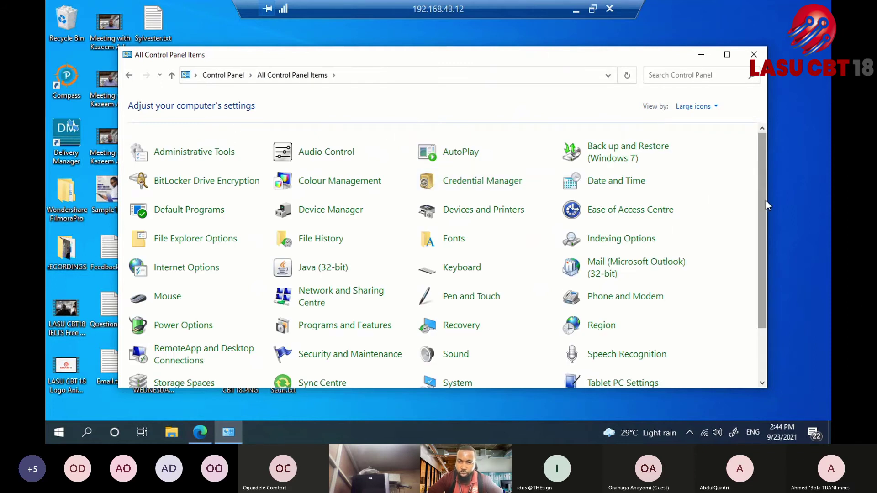
{"action": "left_click_drag", "start_coordinate": [764, 196], "coordinate": [774, 273]}
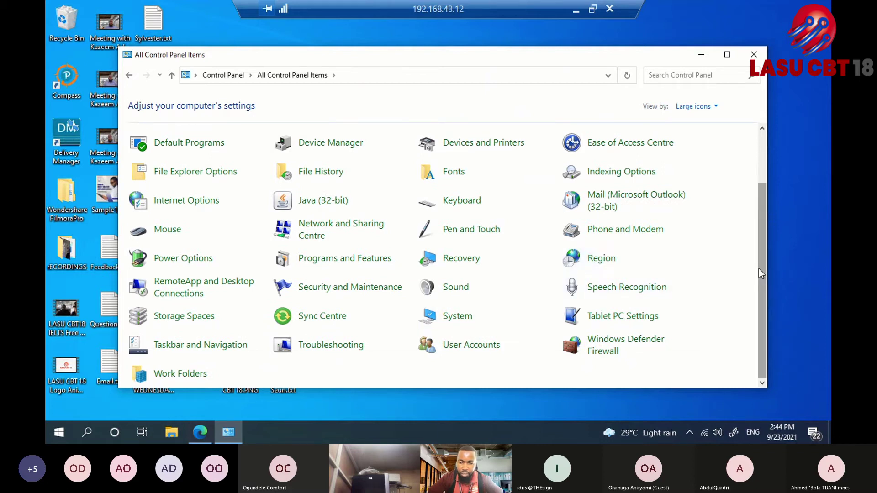
{"action": "left_click_drag", "start_coordinate": [760, 269], "coordinate": [766, 177]}
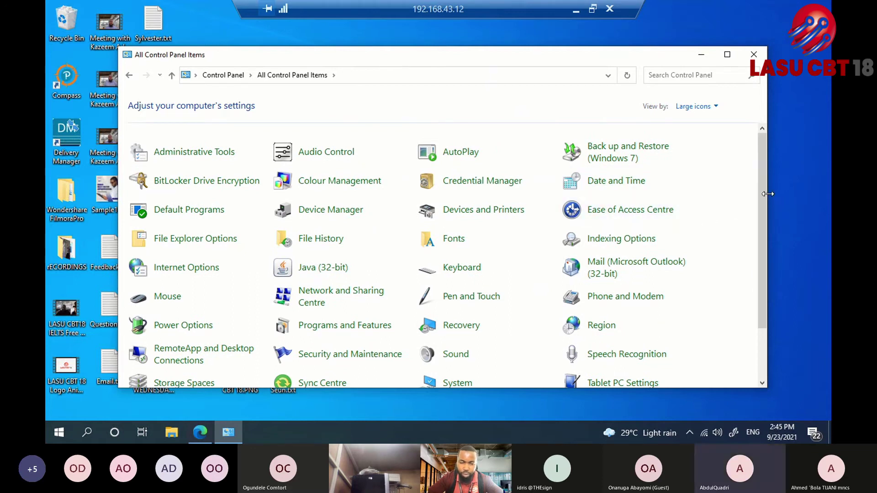
{"action": "key", "text": "p"}
{"action": "key", "text": "p"}
{"action": "key", "text": "p"}
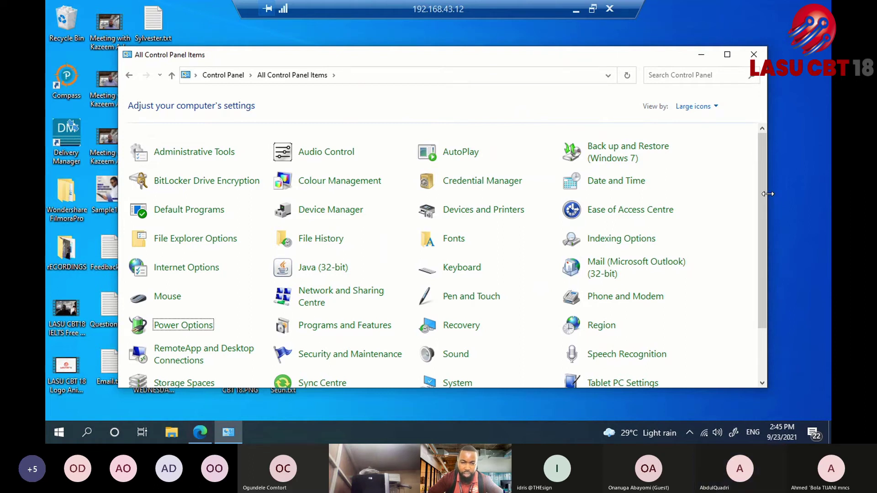
{"action": "key", "text": "p"}
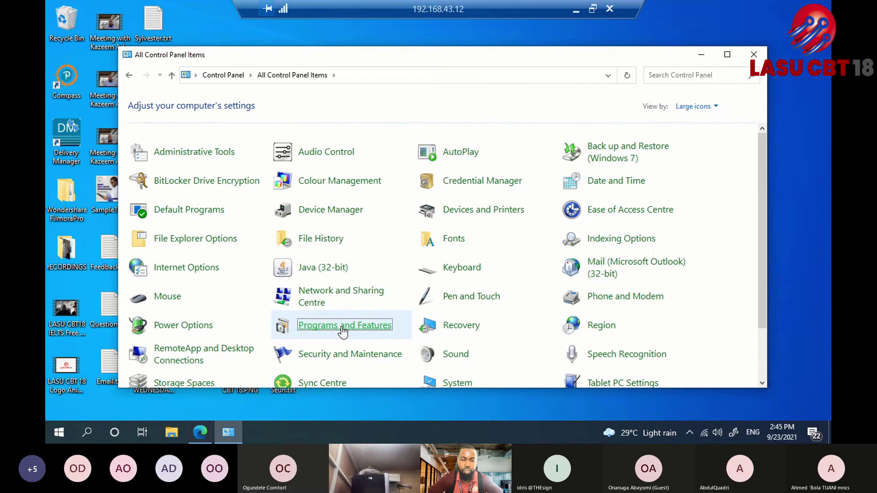
{"action": "left_click", "coordinate": [342, 328]}
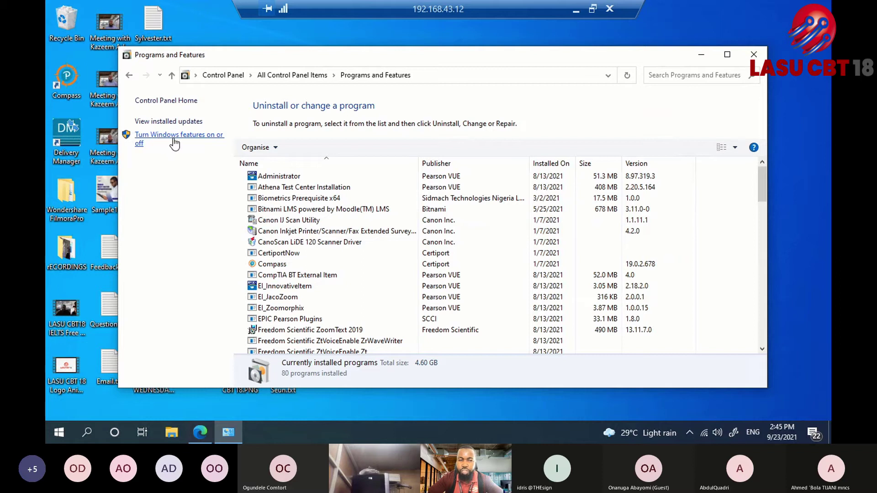
Enable Hyper-V, including Management Tools and Platform, in Windows Features and confirm
{"action": "left_click", "coordinate": [175, 142]}
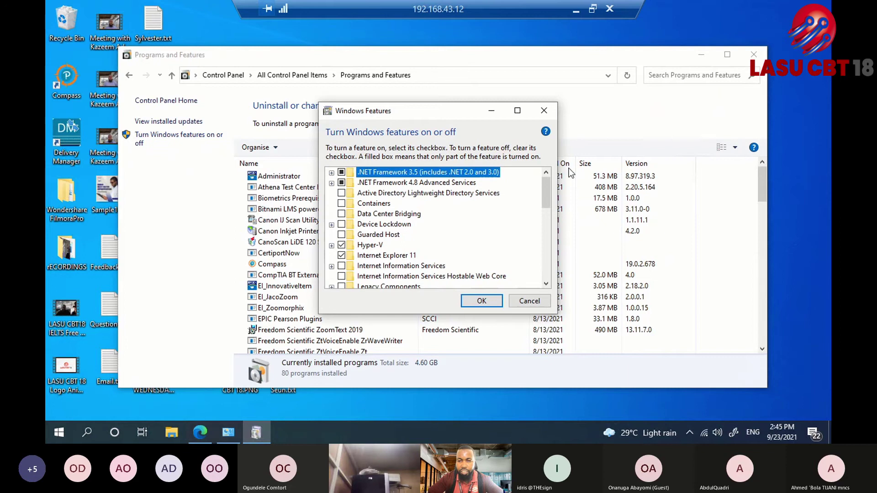
{"action": "mouse_move", "coordinate": [546, 195]}
{"action": "left_mouse_down"}
{"action": "mouse_move", "coordinate": [547, 218]}
{"action": "mouse_move", "coordinate": [547, 209]}
{"action": "left_mouse_up"}
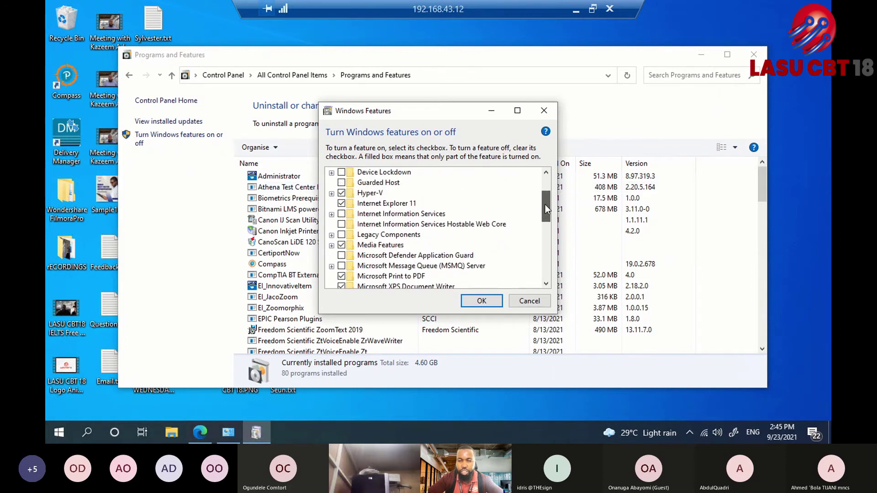
{"action": "left_click", "coordinate": [332, 193]}
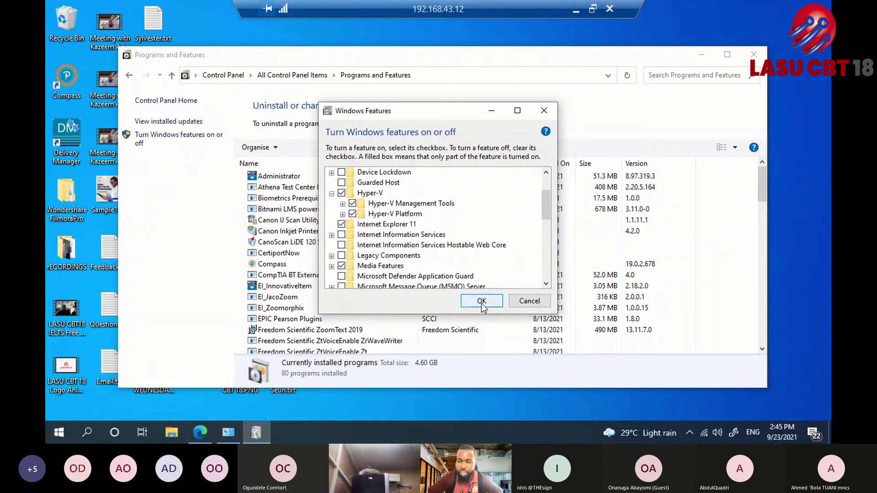
{"action": "left_click", "coordinate": [532, 302]}
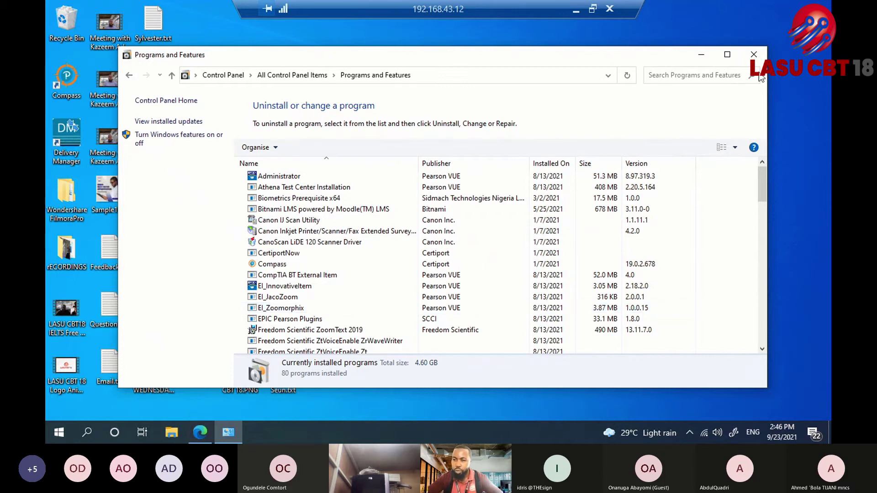
Close Programs and Features and launch Hyper-V Manager maximized
{"action": "left_click", "coordinate": [754, 54]}
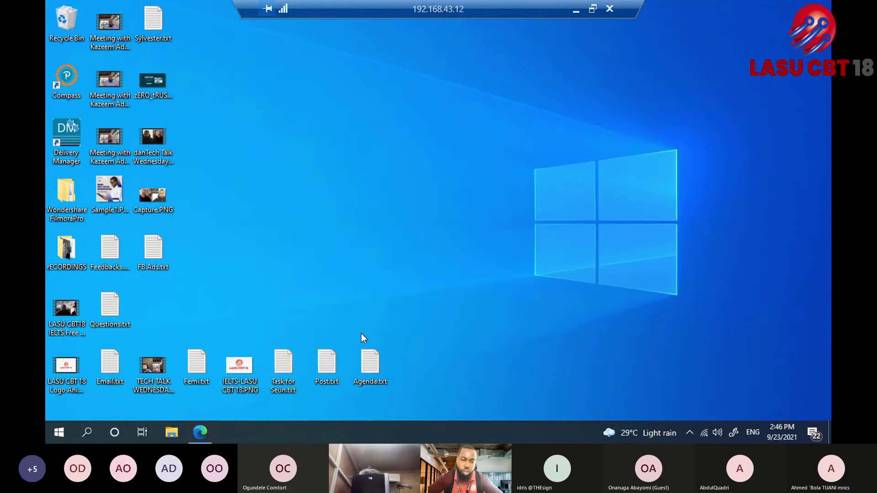
{"action": "left_click", "coordinate": [59, 432]}
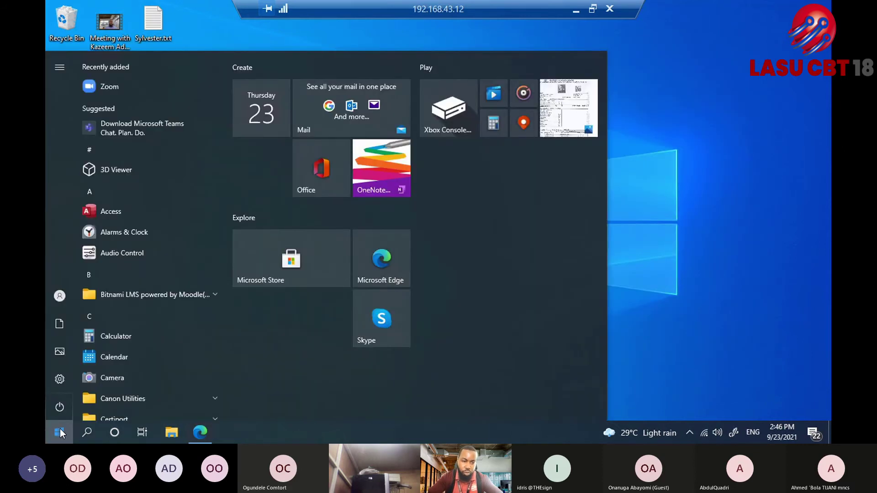
{"action": "type", "text": "hyp"}
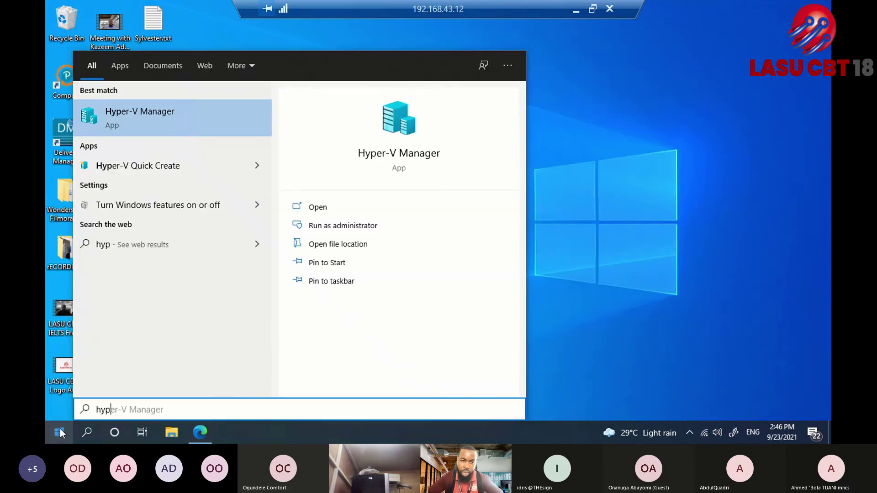
{"action": "left_click", "coordinate": [161, 114]}
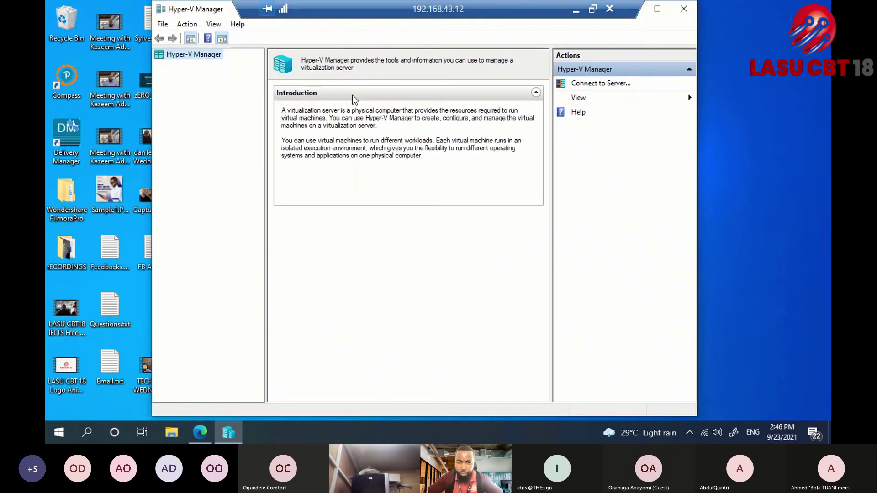
{"action": "left_click", "coordinate": [657, 9]}
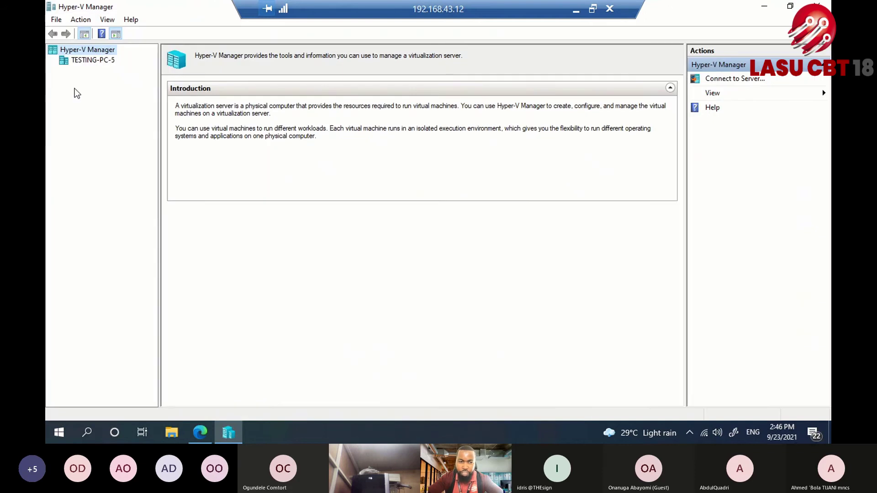
Select host TESTING-PC-5 and start a new virtual machine
{"action": "left_click", "coordinate": [74, 61]}
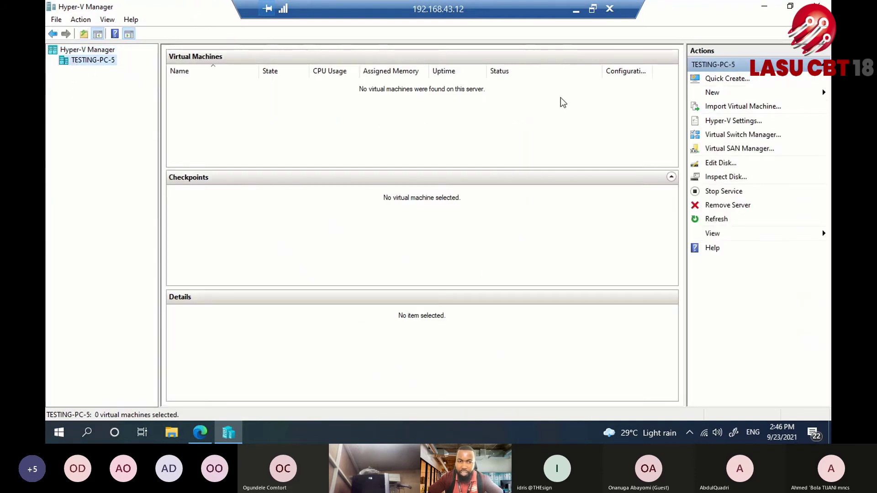
{"action": "left_click", "coordinate": [725, 94]}
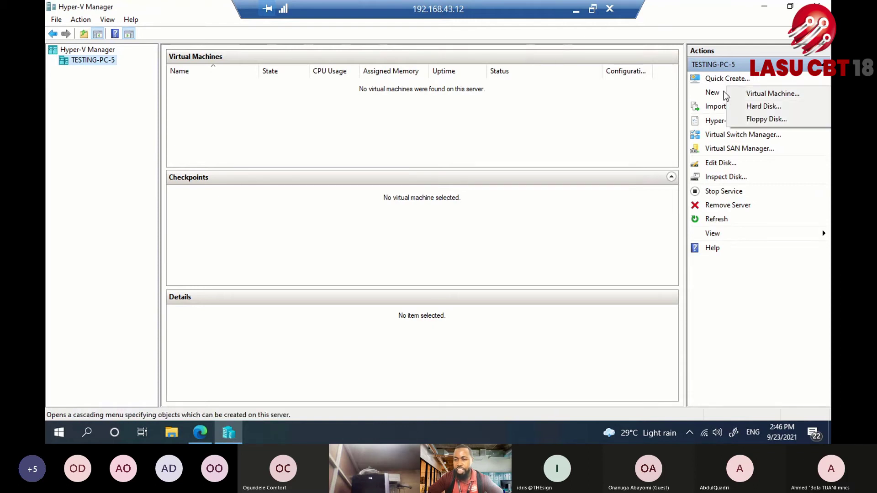
{"action": "left_click", "coordinate": [767, 94]}
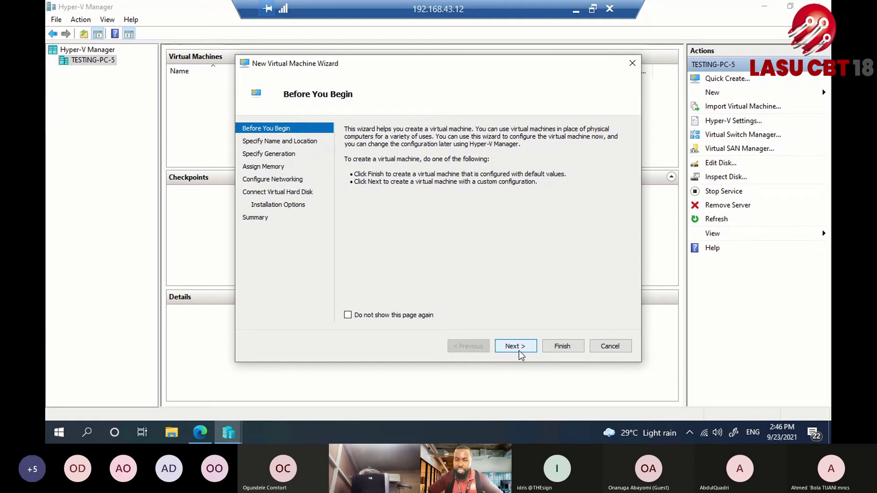
Enter SERVER1 as the virtual machine name and continue to Specify Generation
{"action": "left_click", "coordinate": [515, 346]}
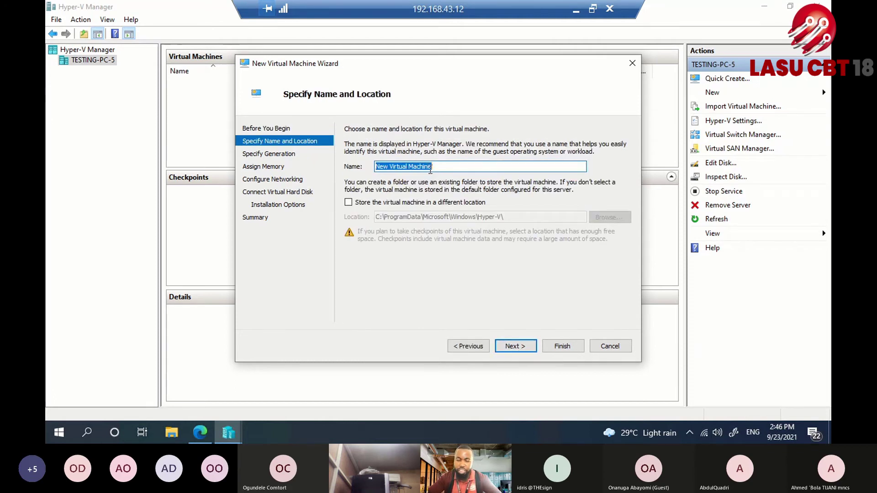
{"action": "type", "text": "PC"}
{"action": "key", "text": "BackSpace"}
{"action": "key", "text": "BackSpace"}
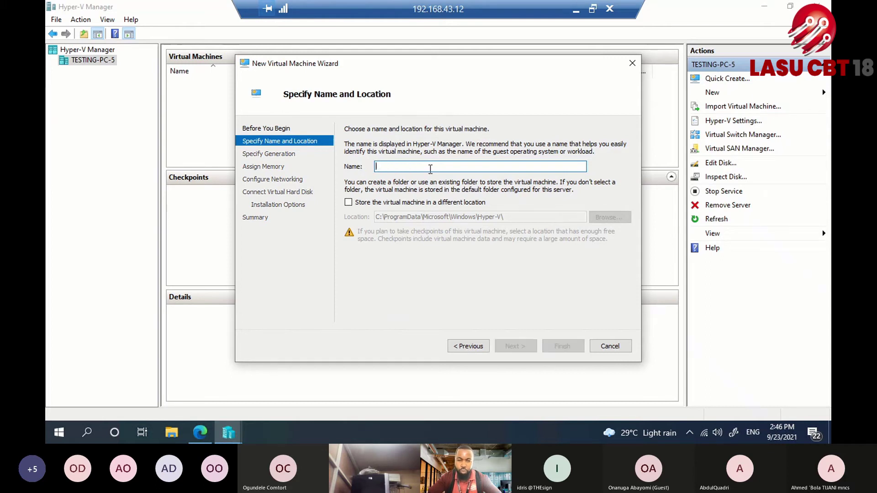
{"action": "type", "text": "SERVER 1"}
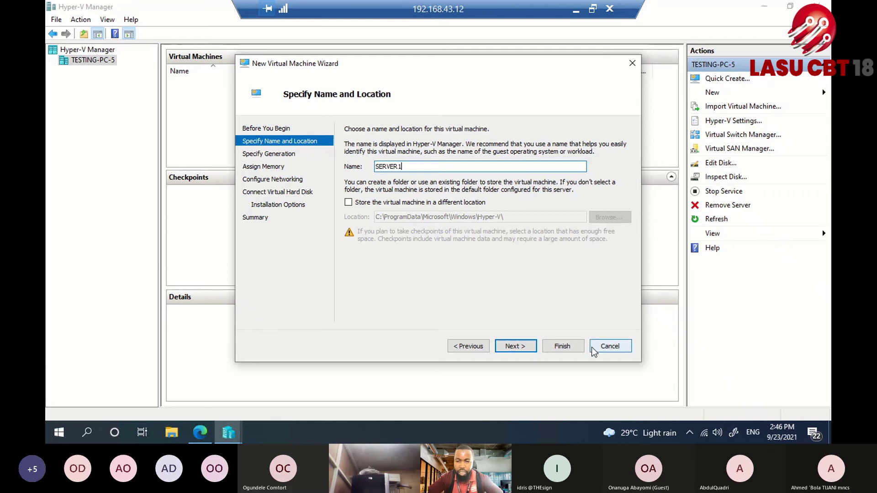
{"action": "left_click", "coordinate": [522, 348]}
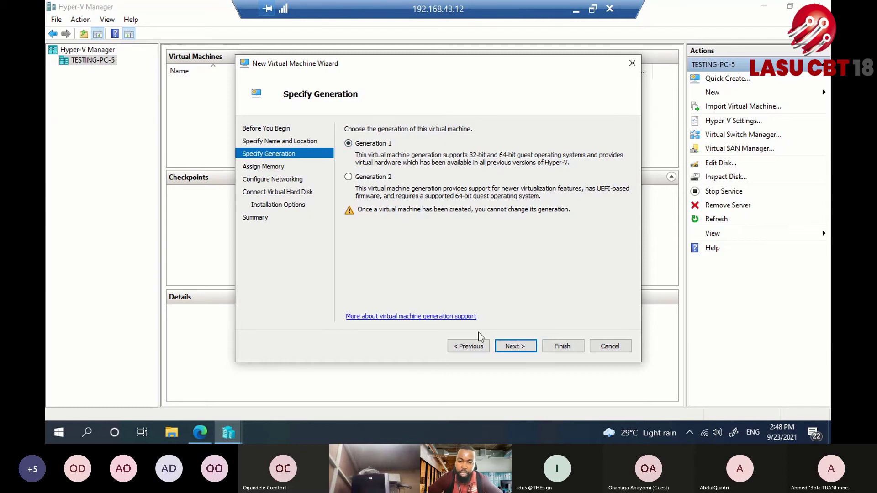
Keep Generation 1 and set startup memory to 1026 MB
{"action": "left_click", "coordinate": [520, 347]}
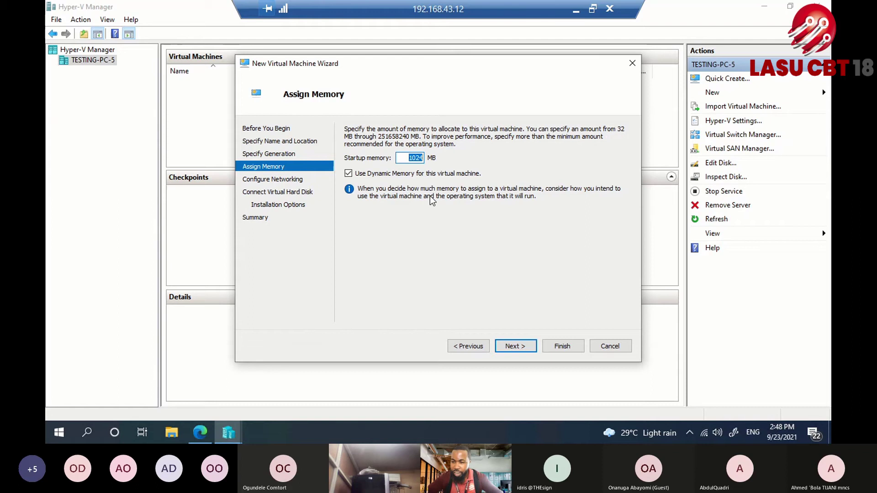
{"action": "key", "text": "BackSpace"}
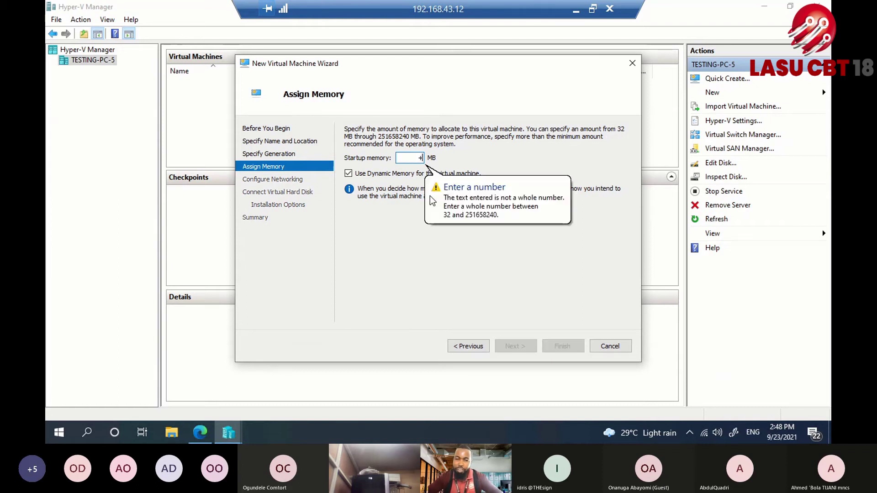
{"action": "type", "text": "1"}
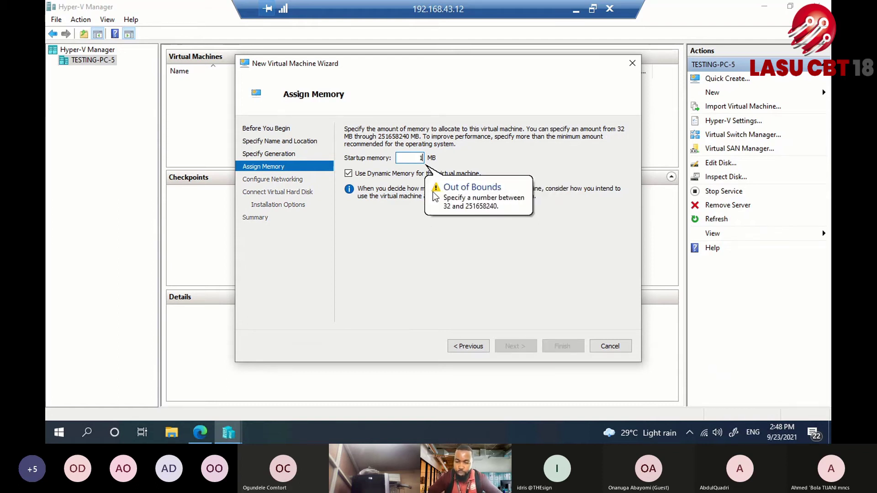
{"action": "type", "text": "026"}
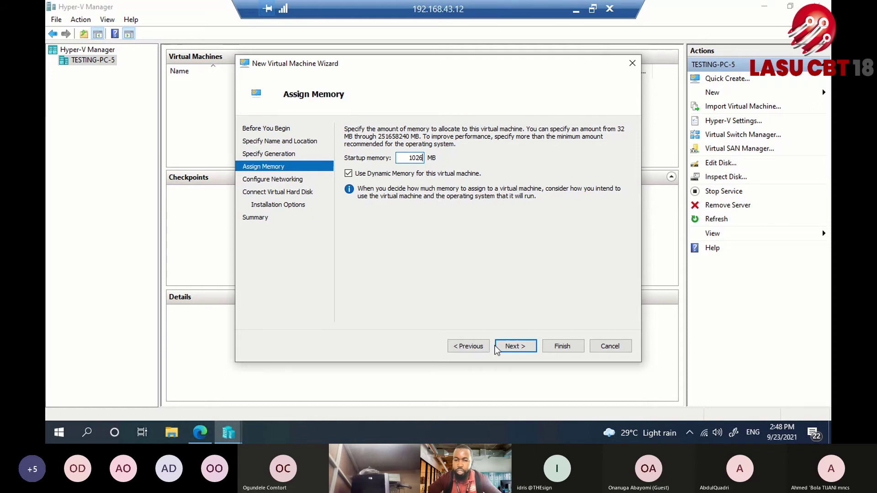
{"action": "left_click", "coordinate": [511, 348]}
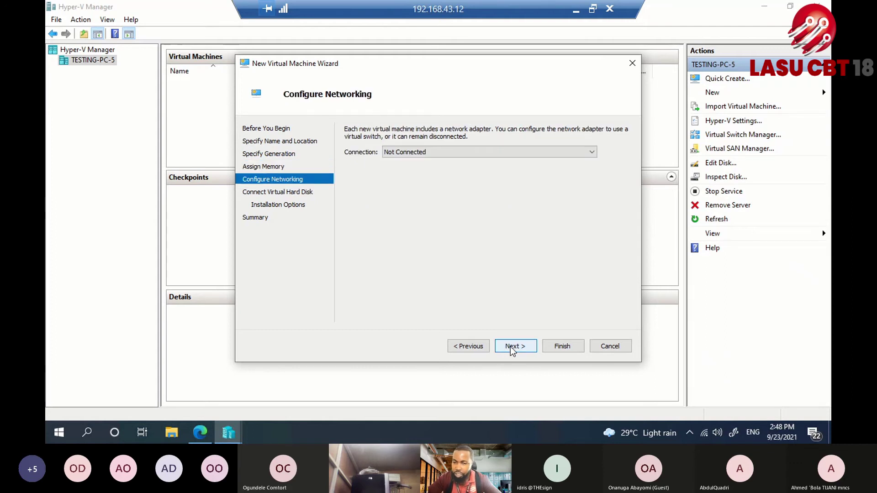
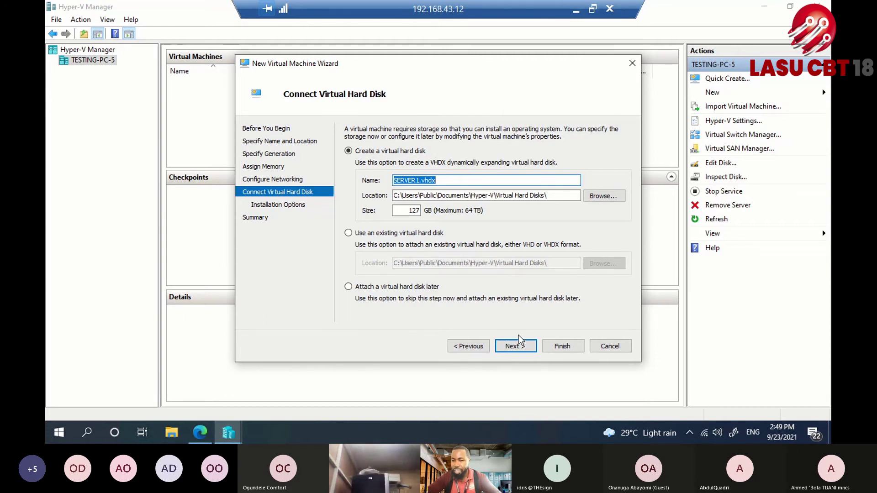
Choose to install the operating system later and advance to the SERVER1 summary
{"action": "left_click", "coordinate": [521, 351]}
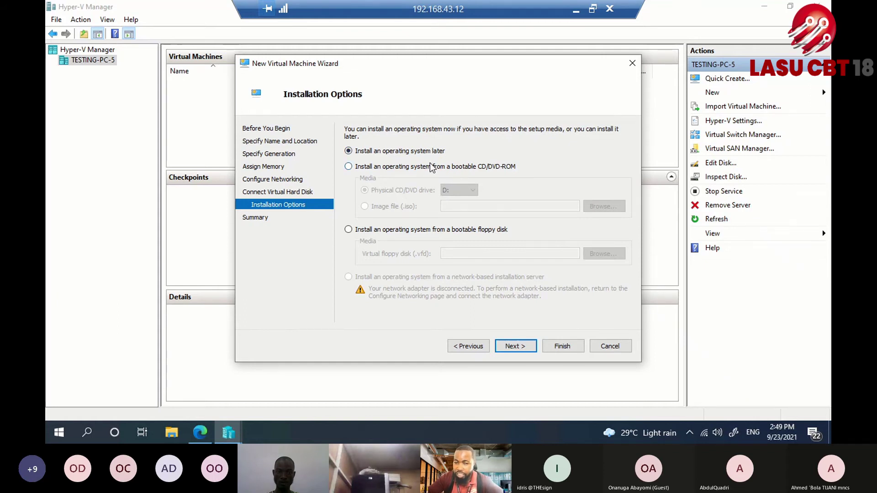
{"action": "left_click", "coordinate": [432, 169]}
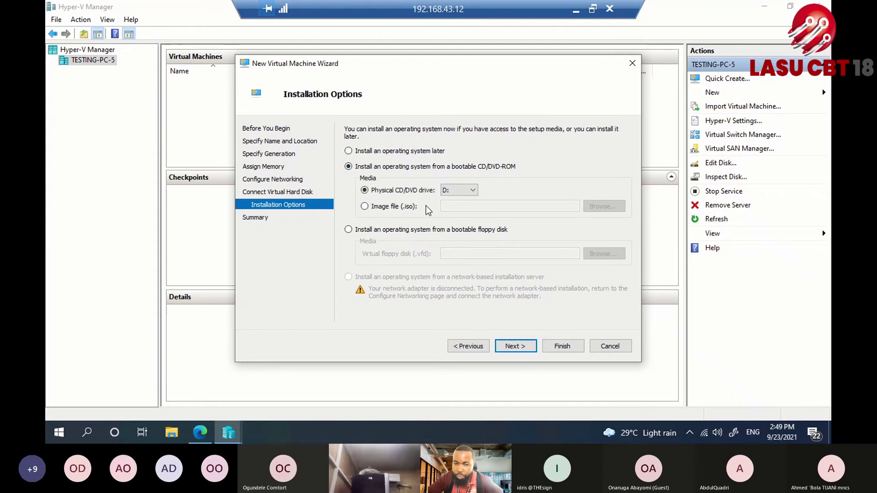
{"action": "left_click", "coordinate": [441, 191]}
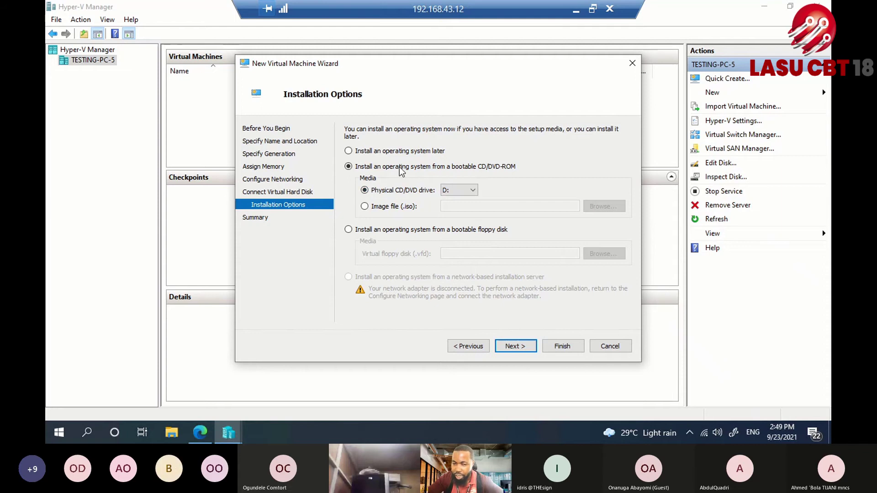
{"action": "left_click", "coordinate": [390, 152]}
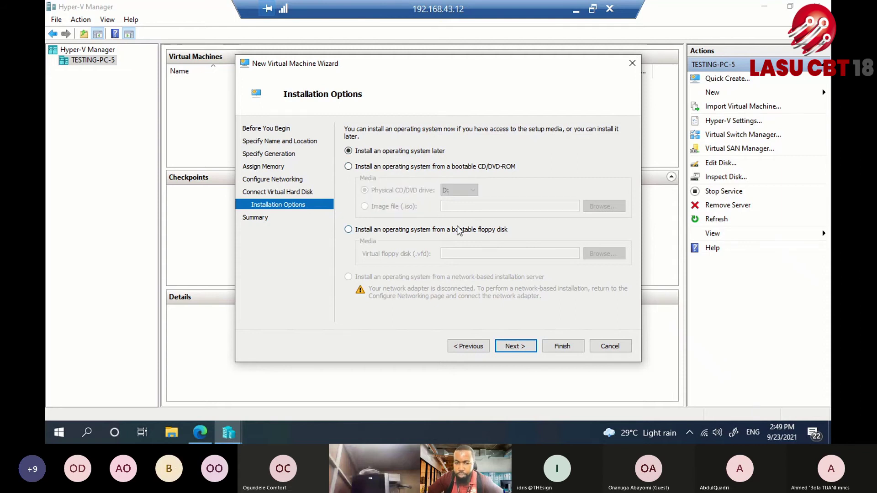
{"action": "left_click", "coordinate": [513, 347]}
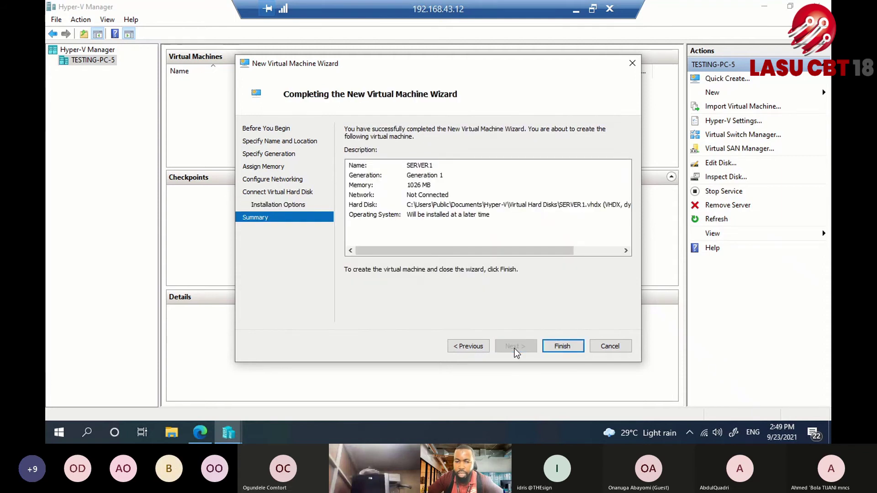
{"action": "left_click", "coordinate": [560, 348]}
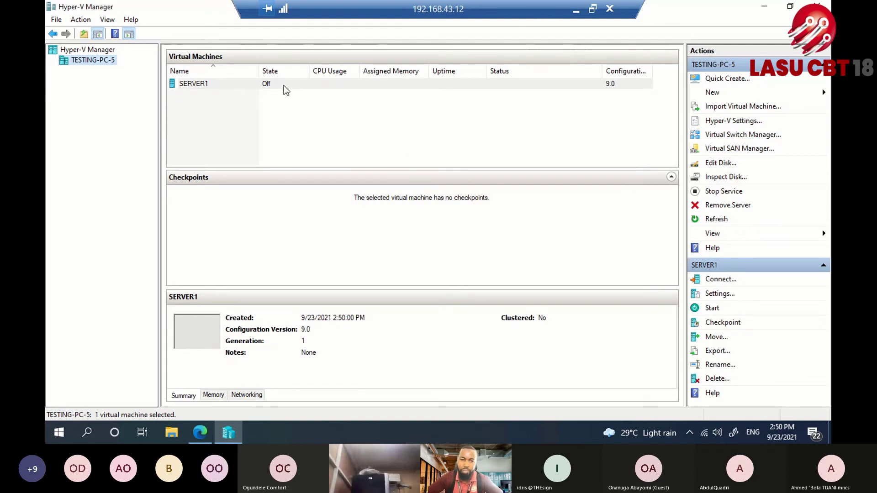
Connect to the new SERVER1 machine, close its connection window, and exit Hyper-V Manager
{"action": "left_click", "coordinate": [283, 85]}
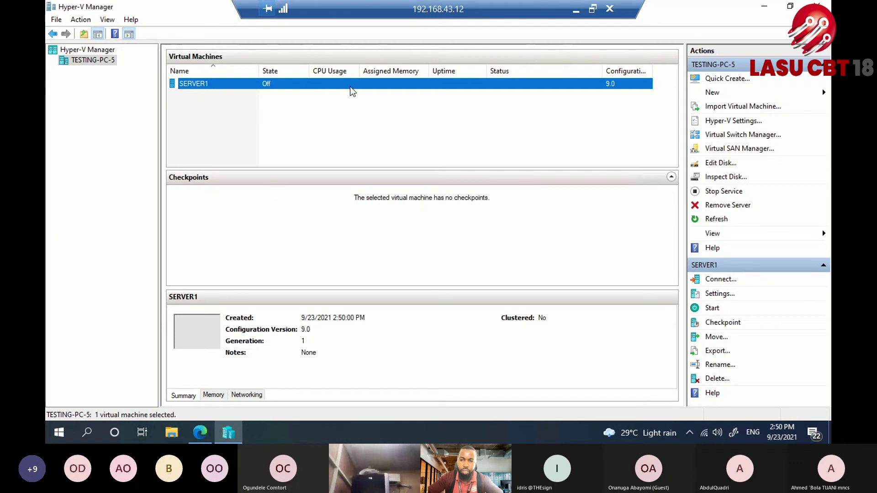
{"action": "left_click", "coordinate": [269, 128]}
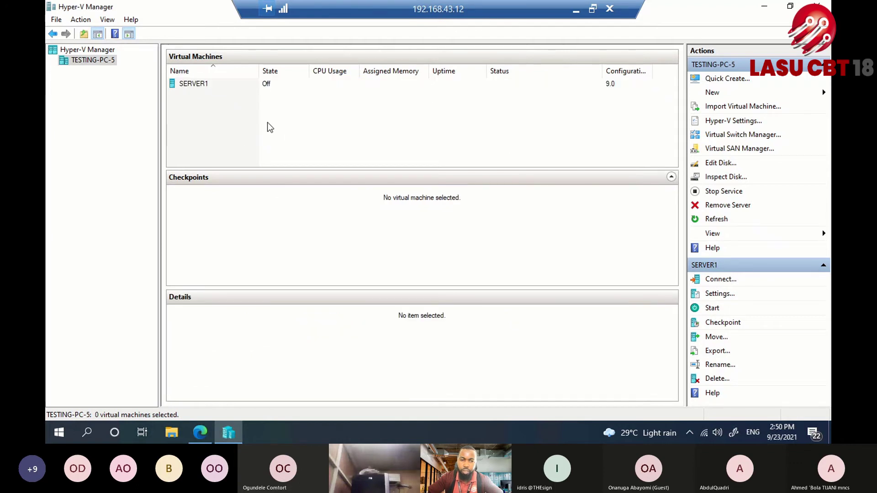
{"action": "left_click", "coordinate": [246, 88]}
{"action": "right_click", "coordinate": [247, 88]}
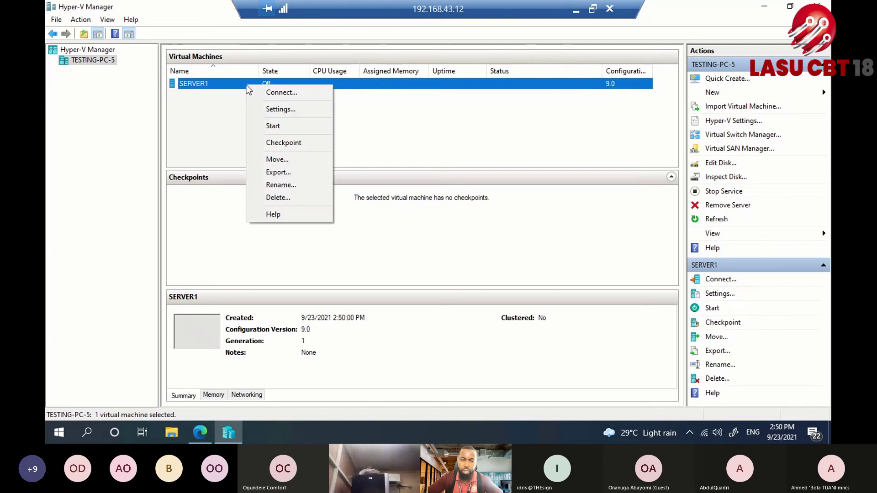
{"action": "left_click", "coordinate": [268, 94]}
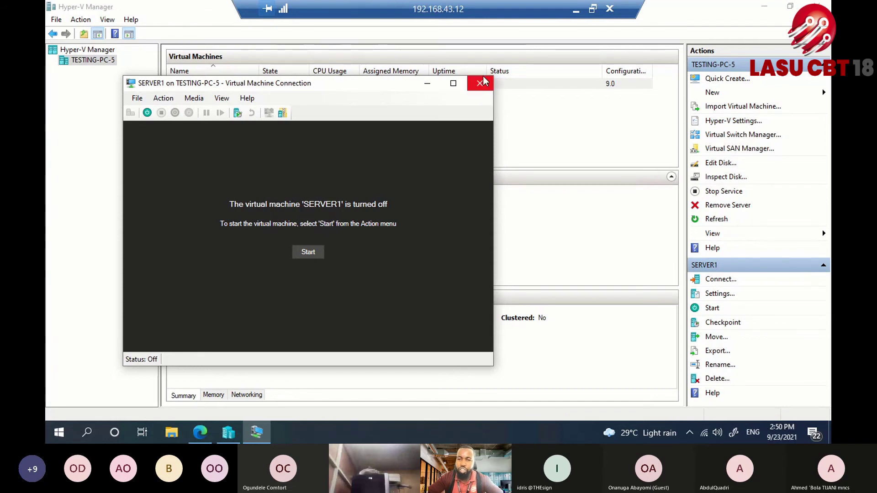
{"action": "left_click", "coordinate": [479, 84]}
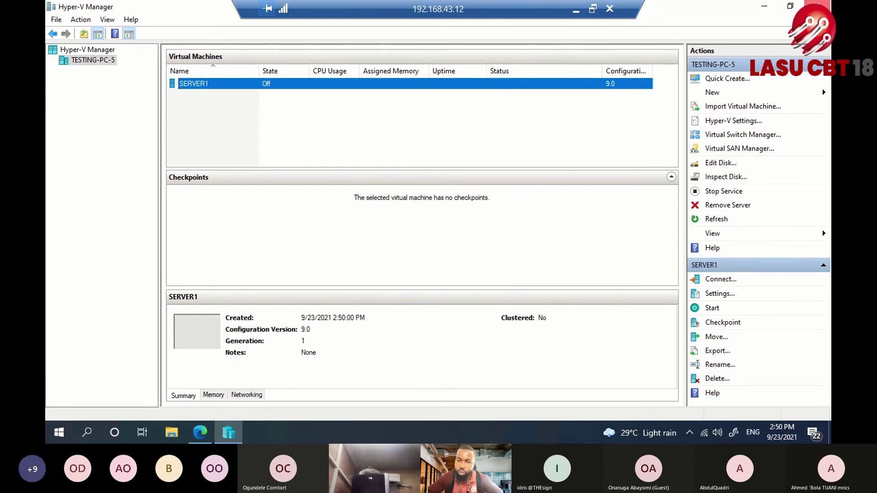
{"action": "left_click", "coordinate": [816, 6]}
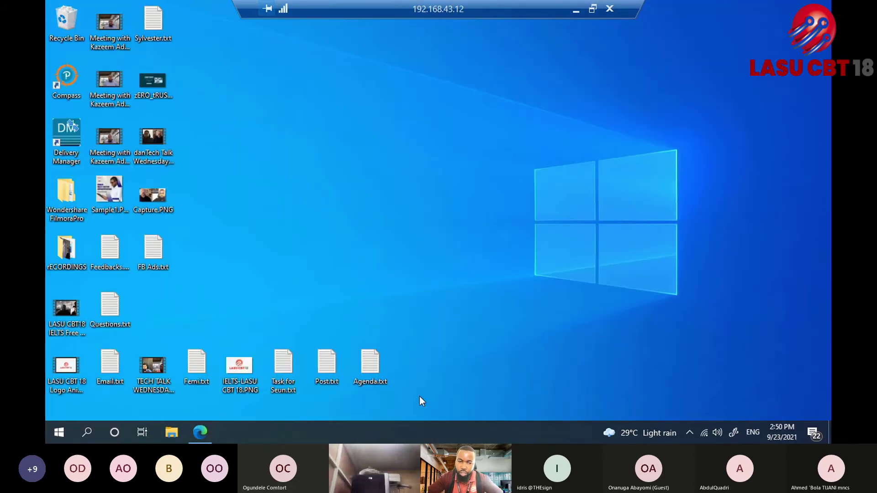
Bring up Edge and open a new blank tab beside the LinkedIn event page
{"action": "left_click", "coordinate": [209, 429]}
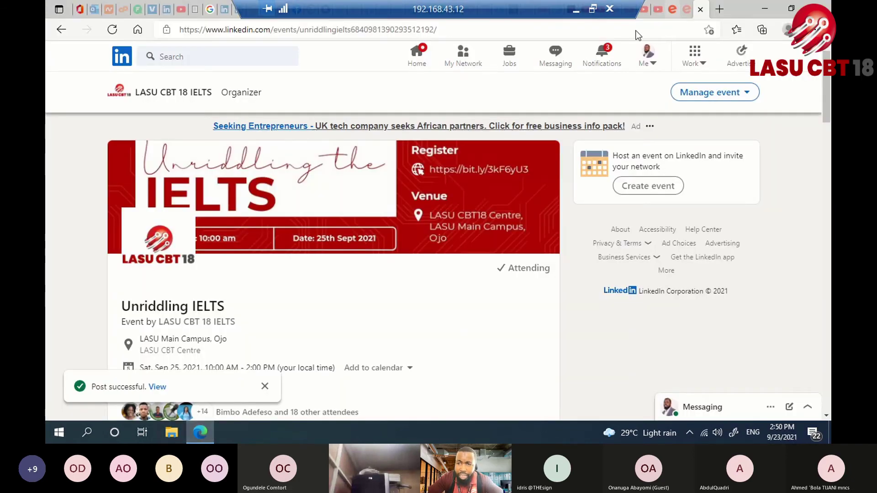
{"action": "left_click", "coordinate": [552, 30]}
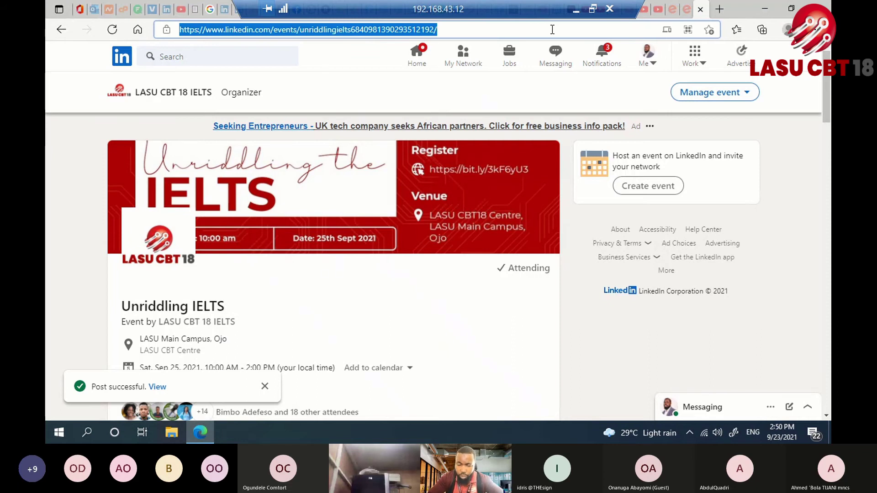
{"action": "left_click", "coordinate": [719, 10]}
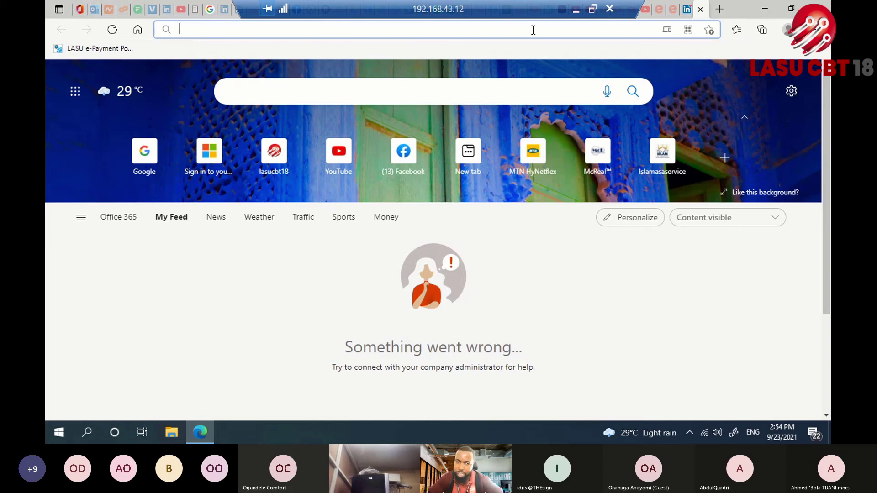
Go to PORTAL.AZURE.COM from the address bar
{"action": "type", "text": "P"}
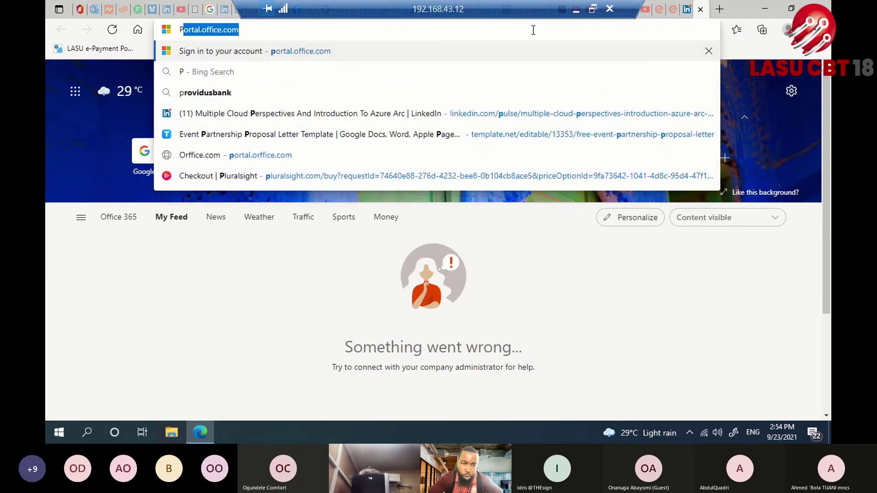
{"action": "type", "text": "ORTAL."}
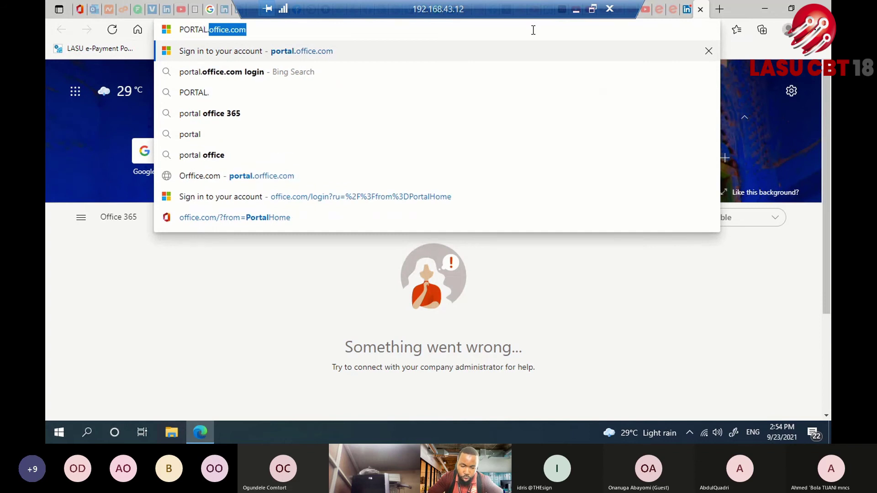
{"action": "type", "text": "AZURE"}
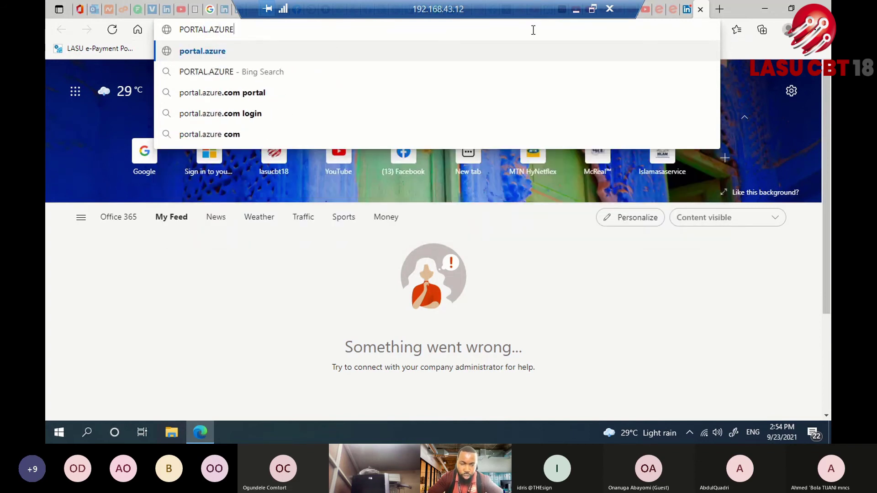
{"action": "type", "text": ".COM"}
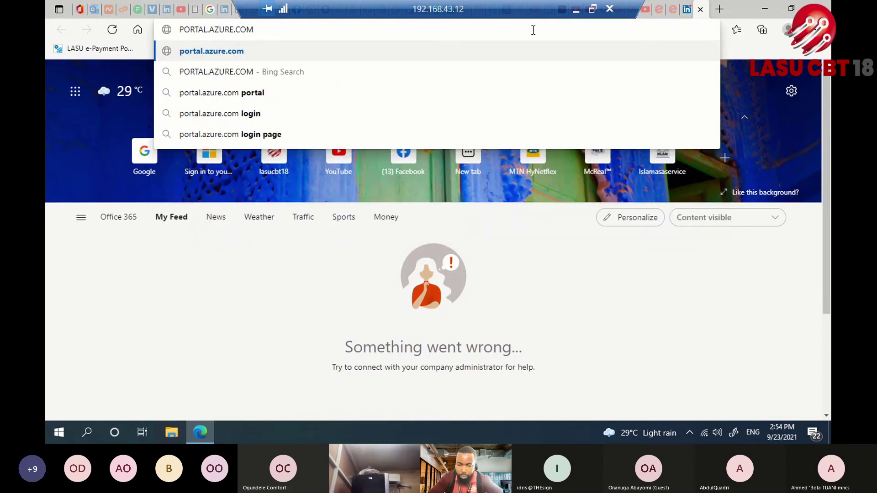
{"action": "key", "text": "Return"}
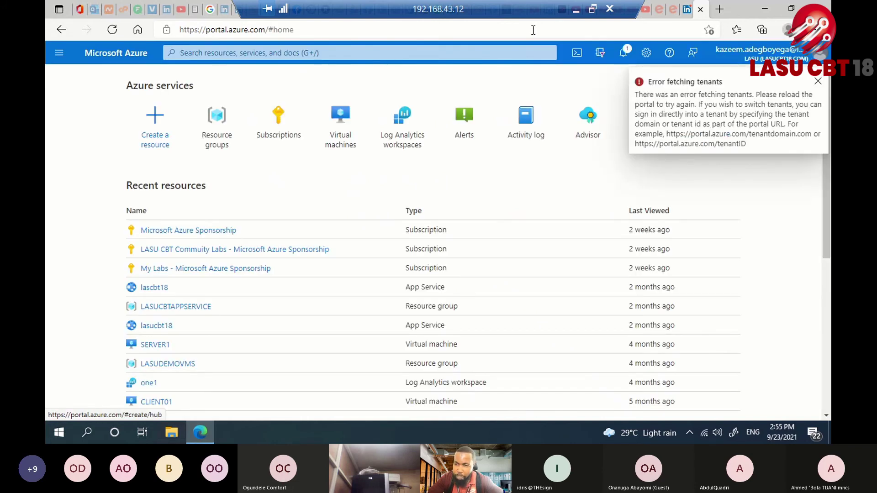
Close the 'Error fetching tenants' and credit remaining notifications
{"action": "left_click", "coordinate": [818, 80]}
{"action": "left_click", "coordinate": [817, 81]}
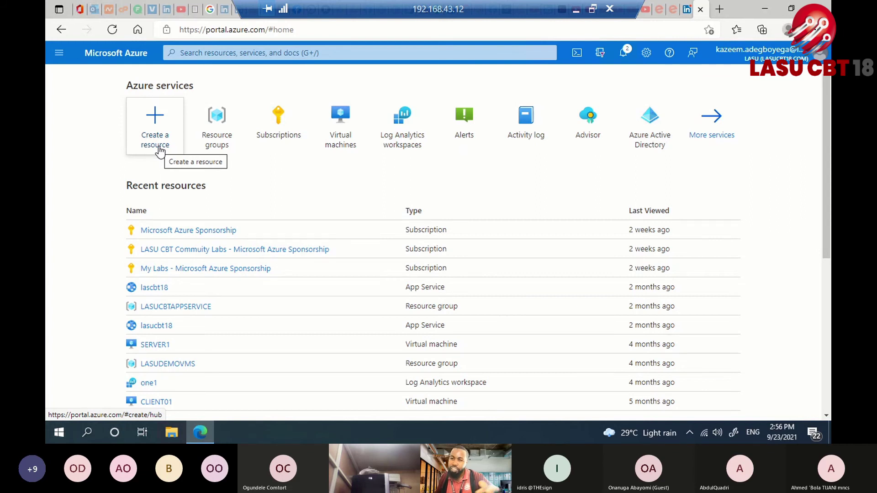
Navigate through the portal menu to the Resource groups page
{"action": "left_click", "coordinate": [60, 54]}
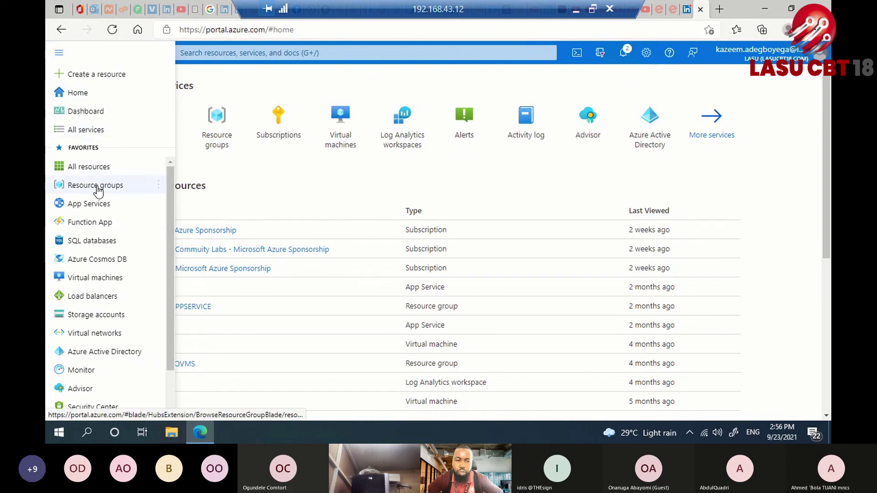
{"action": "left_click", "coordinate": [96, 187]}
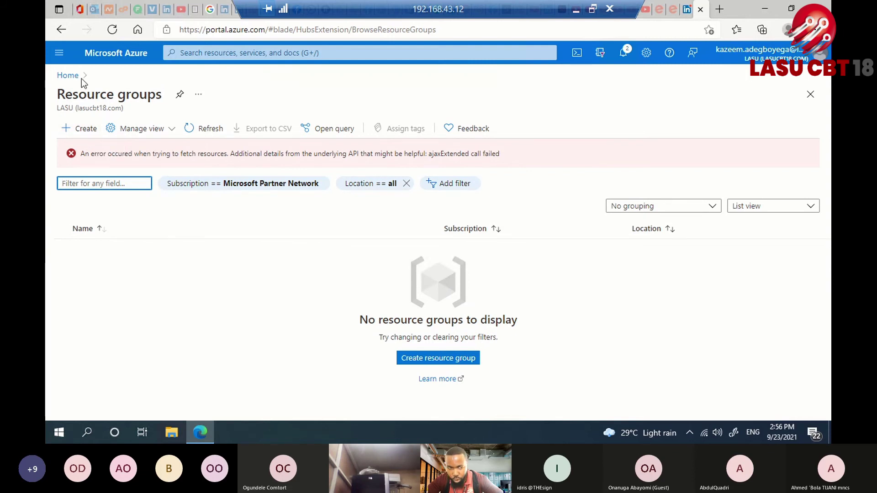
{"action": "left_click", "coordinate": [64, 55]}
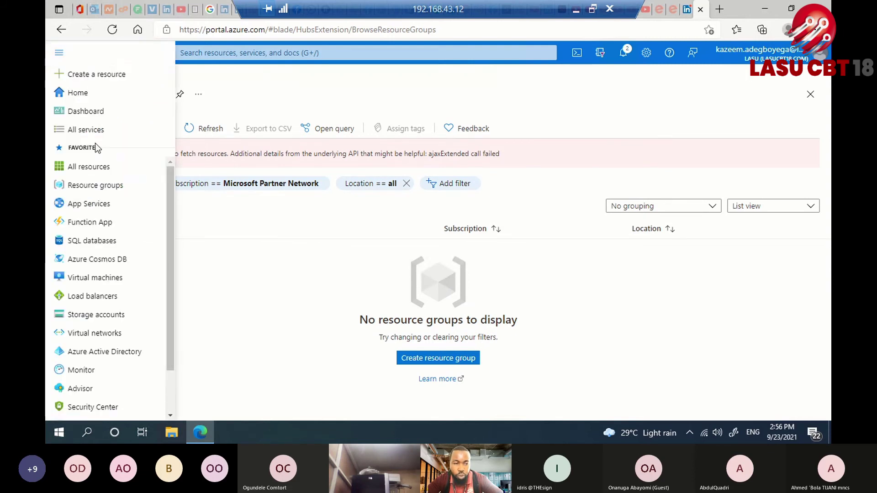
From the Virtual machines page, choose Create > Virtual machine to open the Basics form
{"action": "left_click", "coordinate": [111, 278]}
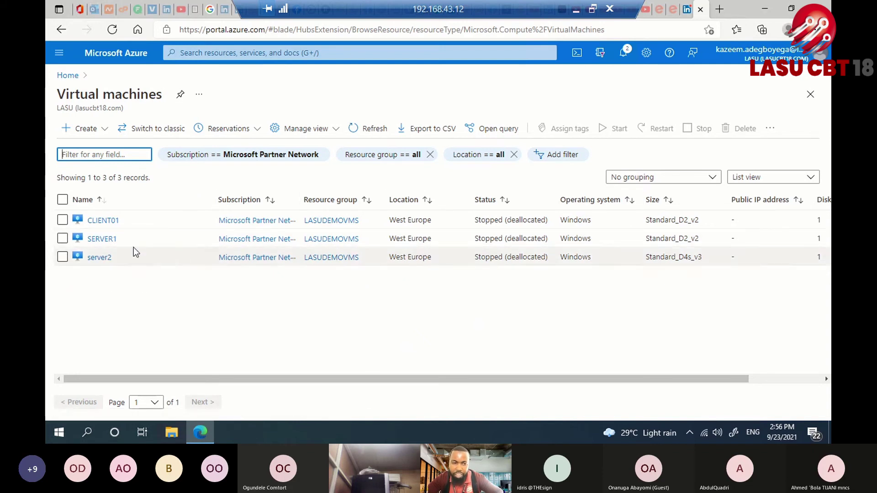
{"action": "left_click", "coordinate": [86, 135]}
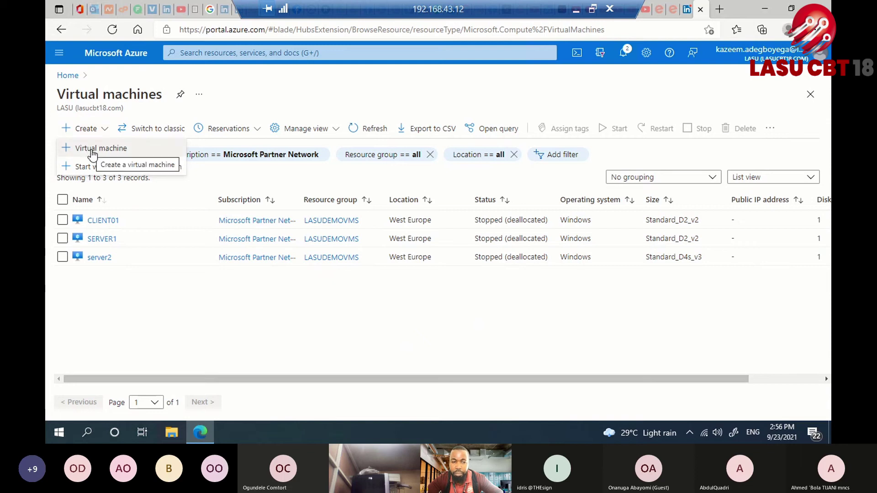
{"action": "left_click", "coordinate": [92, 151]}
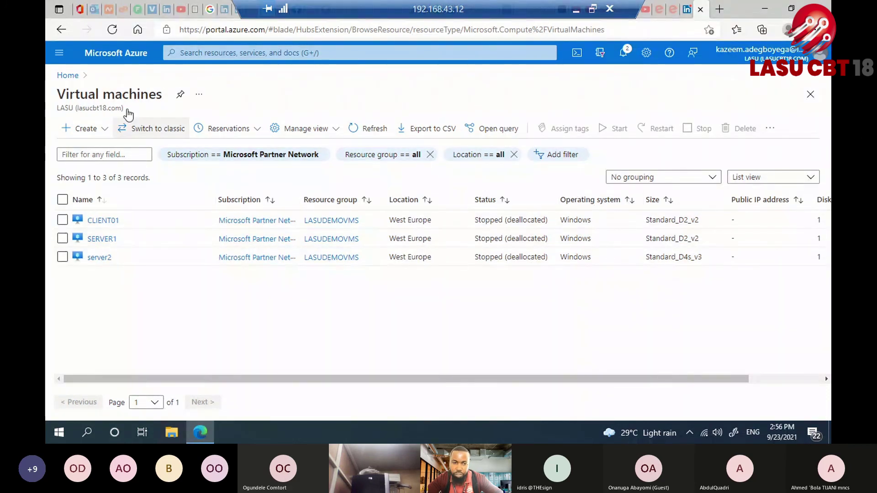
{"action": "left_click", "coordinate": [87, 129]}
{"action": "left_click", "coordinate": [92, 146]}
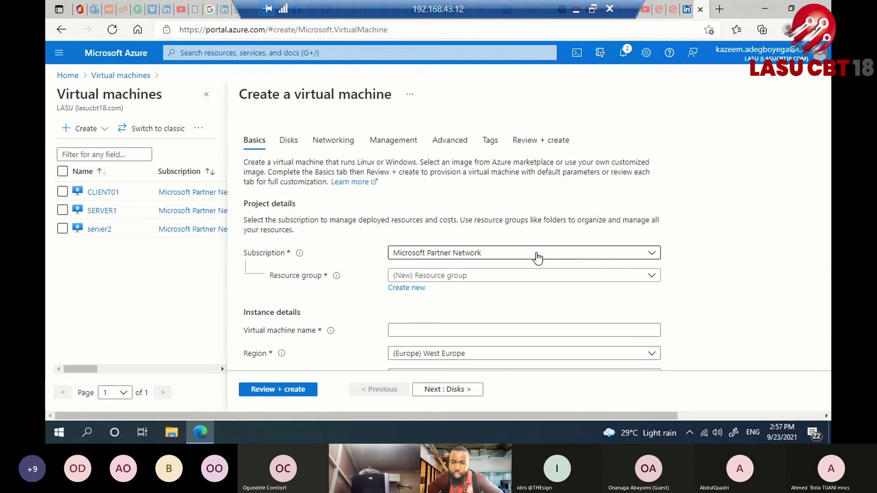
Select LASUDEMOVMS as the new VM's resource group
{"action": "left_click", "coordinate": [644, 278]}
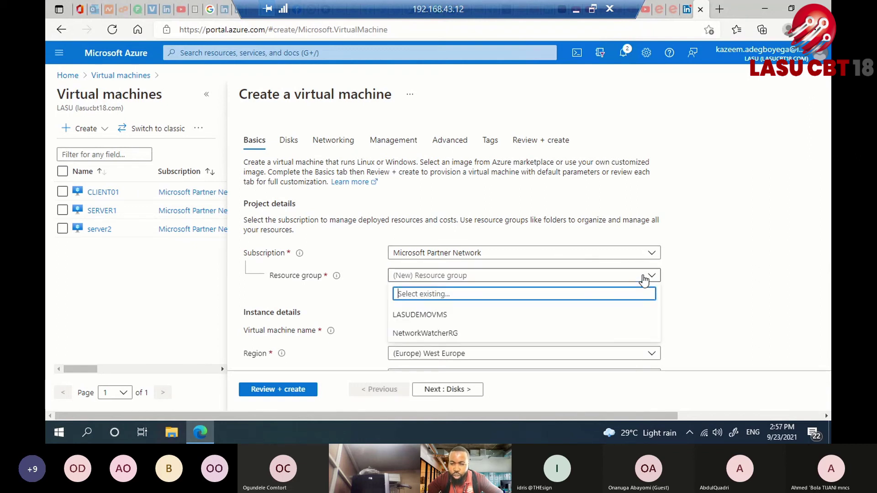
{"action": "left_click", "coordinate": [569, 320]}
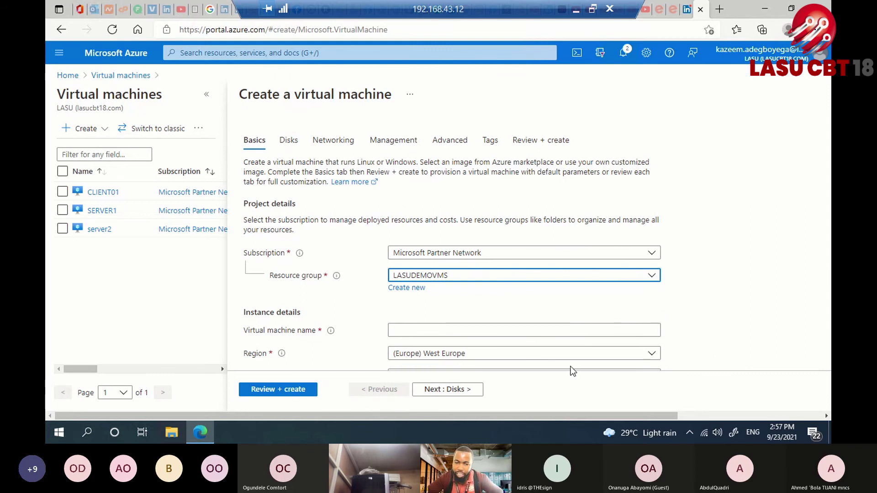
{"action": "left_click", "coordinate": [473, 332]}
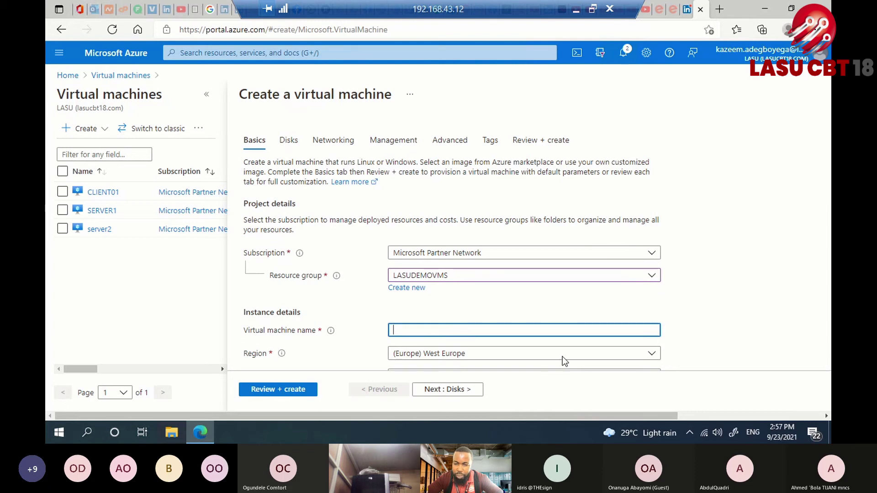
{"action": "left_click", "coordinate": [691, 362]}
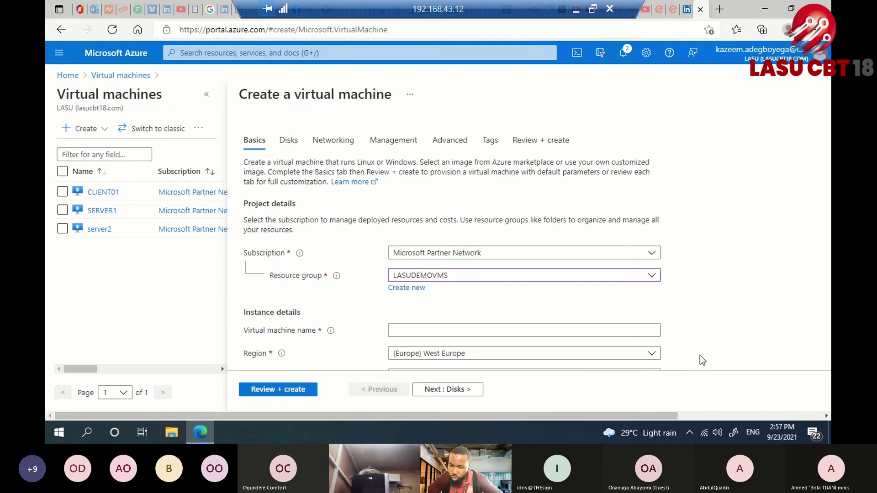
{"action": "scroll", "coordinate": [702, 360], "scroll_direction": "down", "scroll_amount": 3}
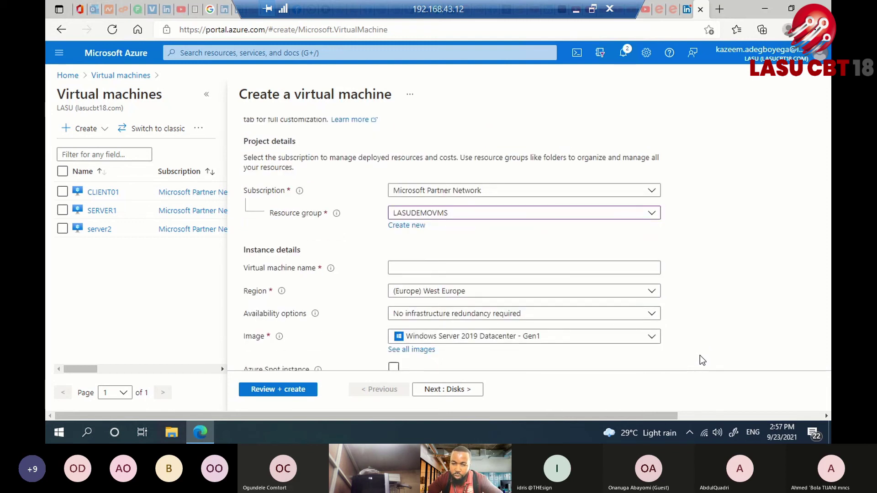
{"action": "scroll", "coordinate": [702, 360], "scroll_direction": "down", "scroll_amount": 3}
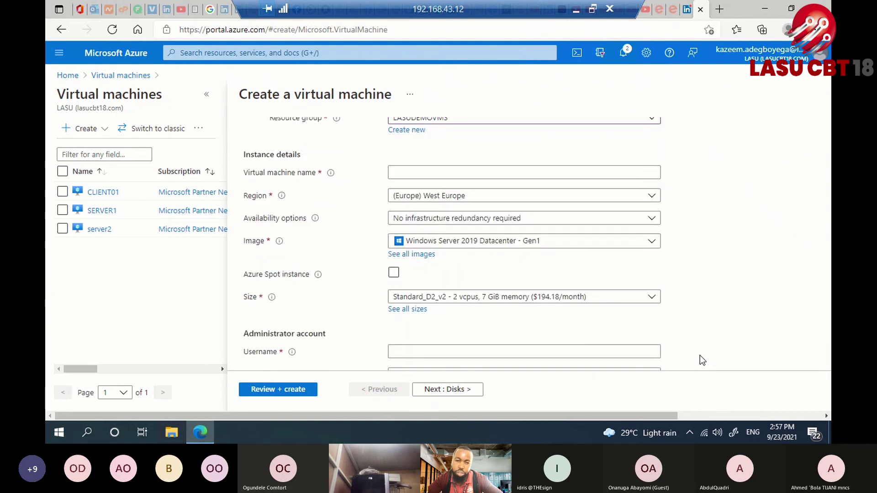
{"action": "scroll", "coordinate": [701, 358], "scroll_direction": "down", "scroll_amount": 1}
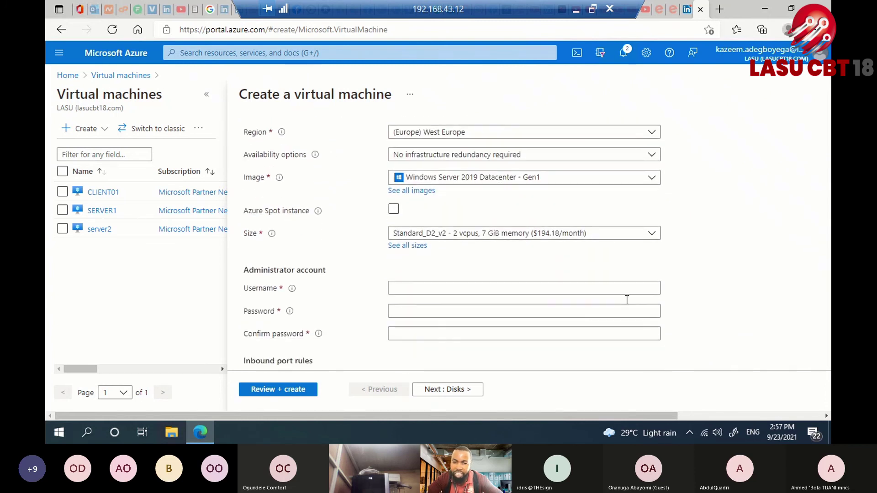
{"action": "left_click", "coordinate": [471, 160]}
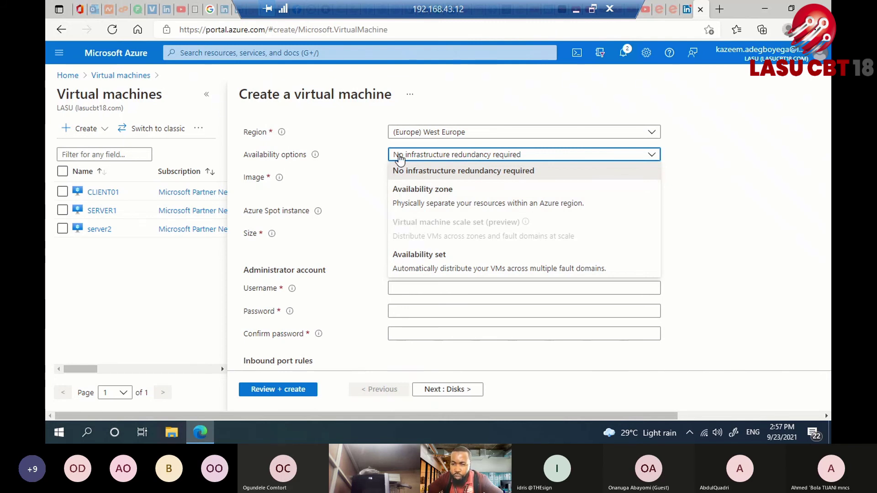
{"action": "left_click", "coordinate": [430, 176]}
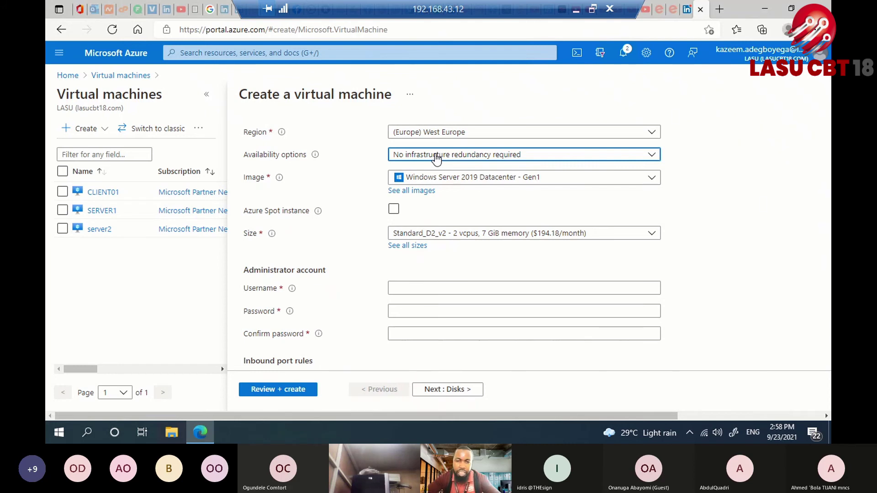
{"action": "left_click", "coordinate": [436, 157]}
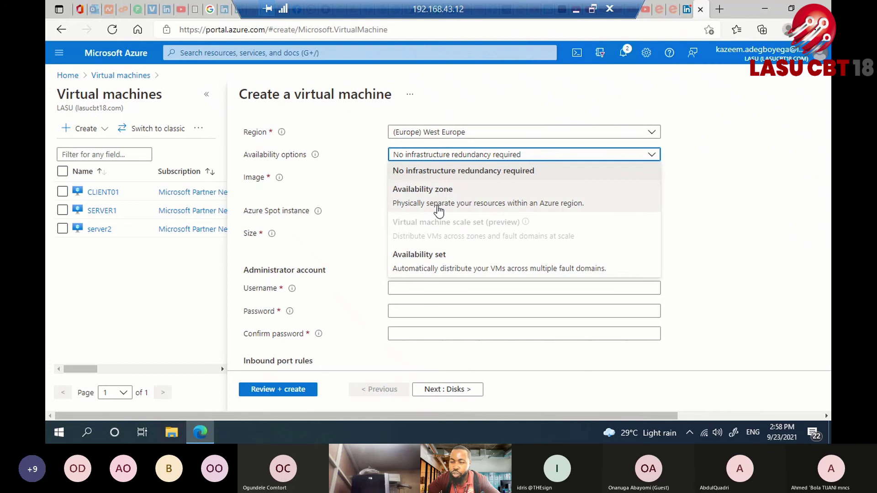
{"action": "left_click", "coordinate": [339, 109]}
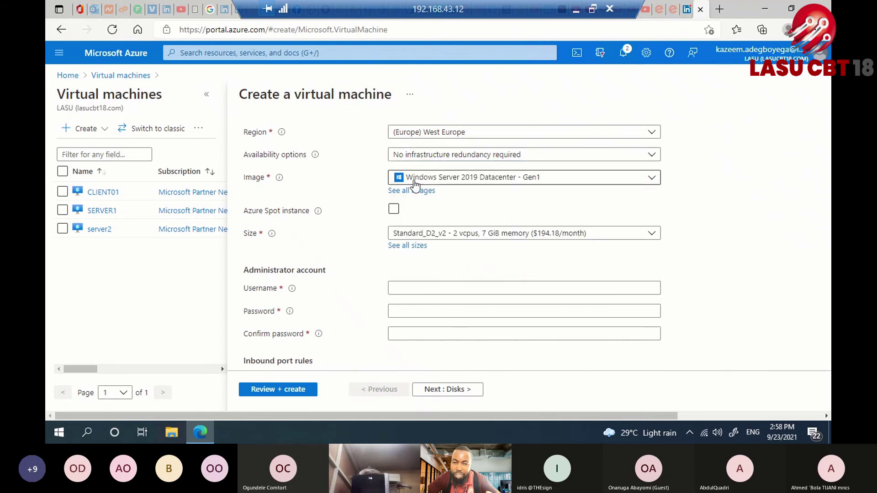
{"action": "left_click", "coordinate": [444, 182]}
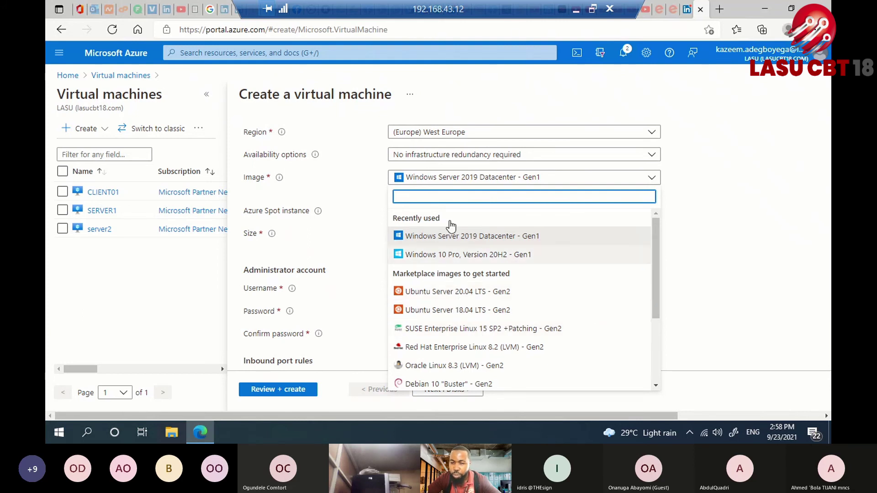
{"action": "left_click", "coordinate": [442, 94]}
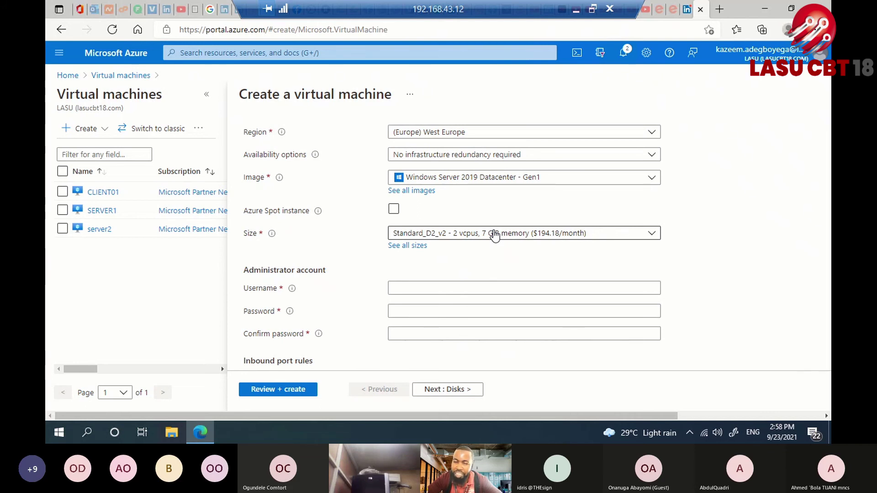
Change the VM size to Standard_DS1_v2 (1 vcpu, 3.5 GiB, $97.09/month)
{"action": "left_click", "coordinate": [495, 236]}
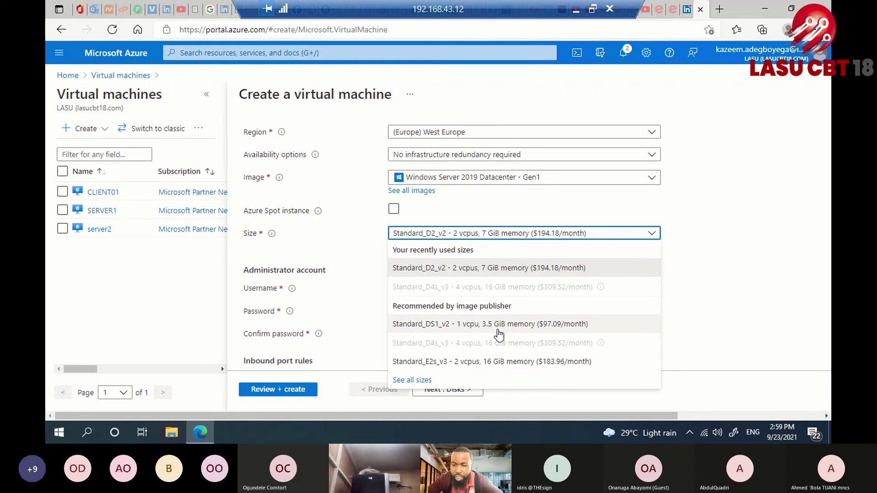
{"action": "left_click", "coordinate": [498, 330]}
{"action": "left_click", "coordinate": [461, 292]}
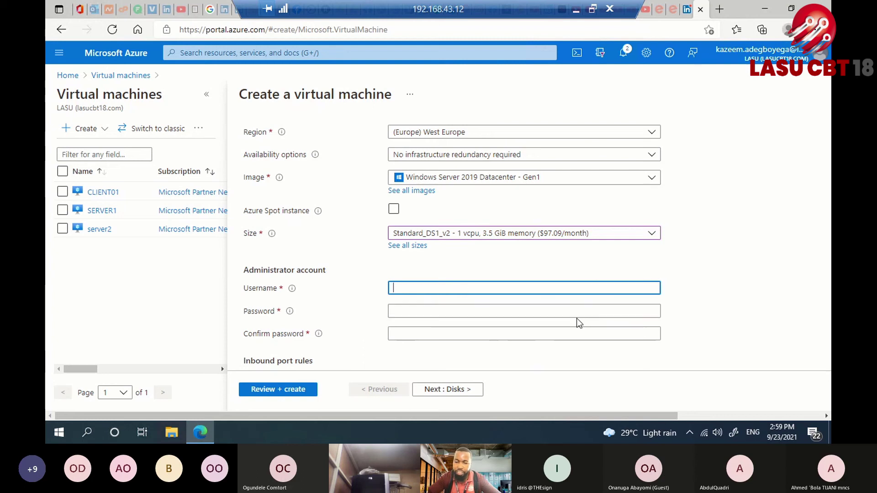
Enter the administrator username, a password, and its confirmation
{"action": "type", "text": "KAZEEM"}
{"action": "key", "text": "Tab"}
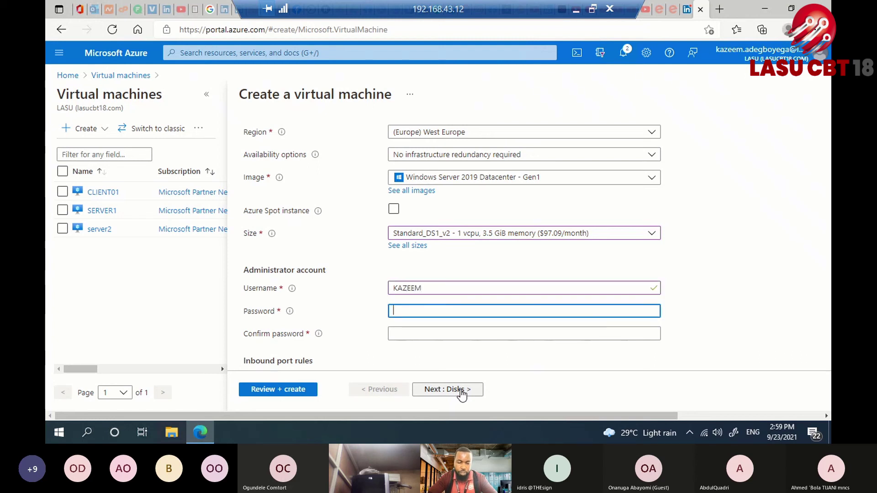
{"action": "type", "text": "****"}
{"action": "key", "text": "Tab"}
{"action": "type", "text": "********"}
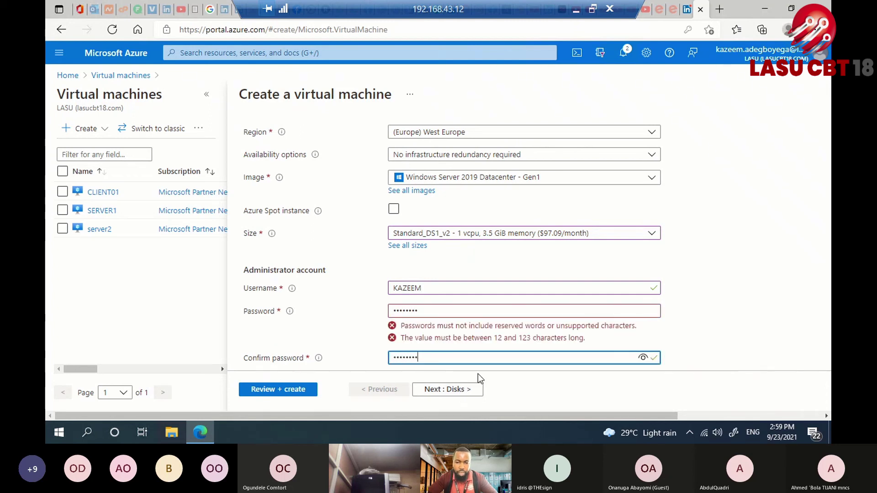
Replace the rejected password with a longer one, re-confirm it, and proceed to Disks
{"action": "left_click", "coordinate": [480, 304]}
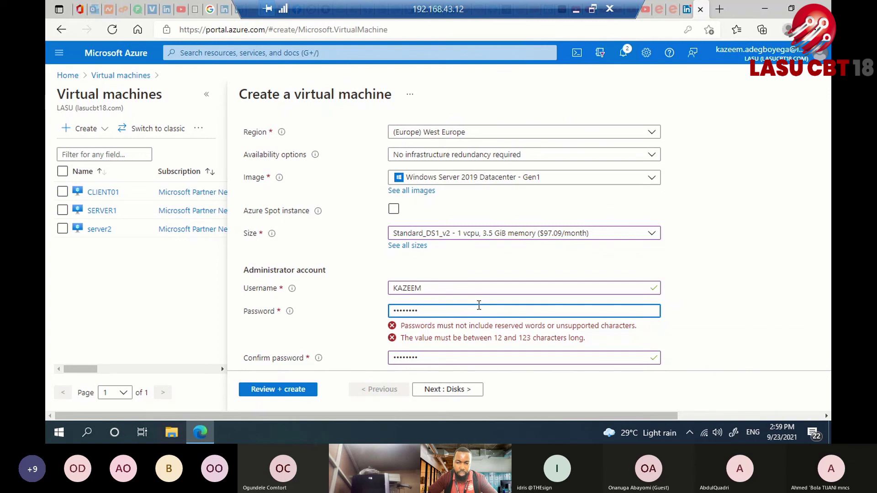
{"action": "left_click_drag", "start_coordinate": [479, 305], "coordinate": [369, 308]}
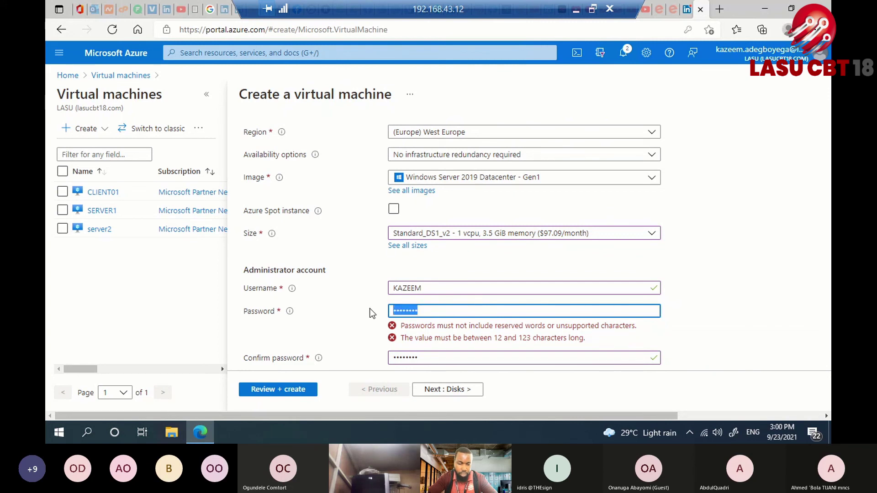
{"action": "type", "text": "••"}
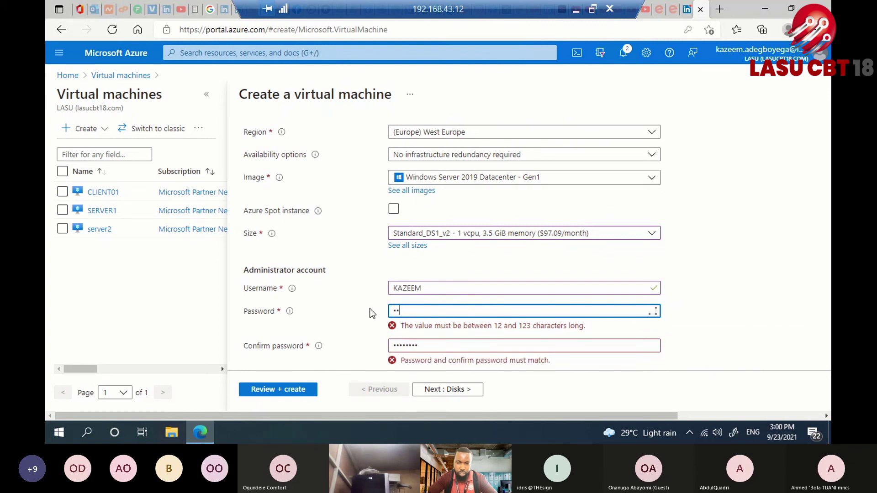
{"action": "key", "text": "BackSpace"}
{"action": "key", "text": "BackSpace"}
{"action": "type", "text": "••••••"}
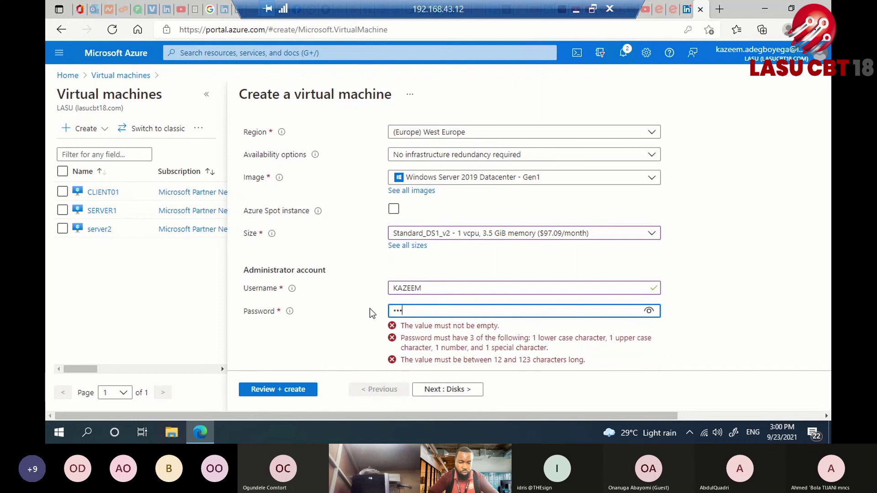
{"action": "type", "text": "••••••"}
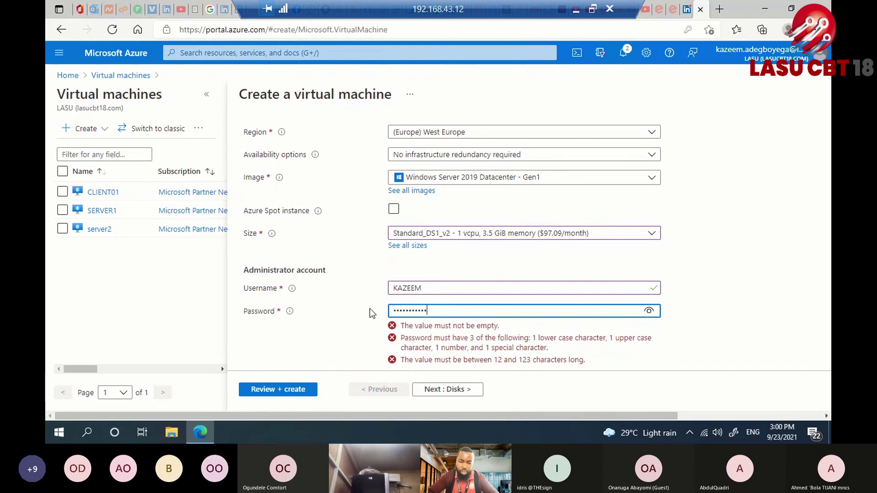
{"action": "key", "text": "Tab"}
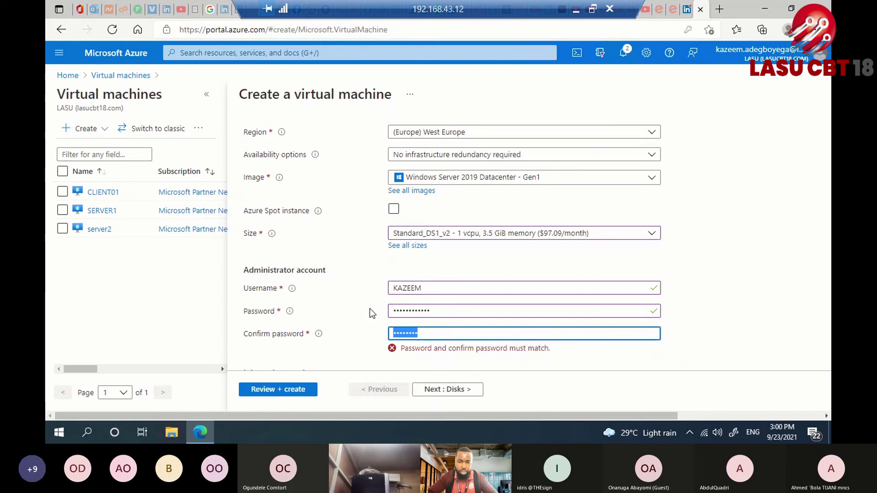
{"action": "type", "text": "••••••••"}
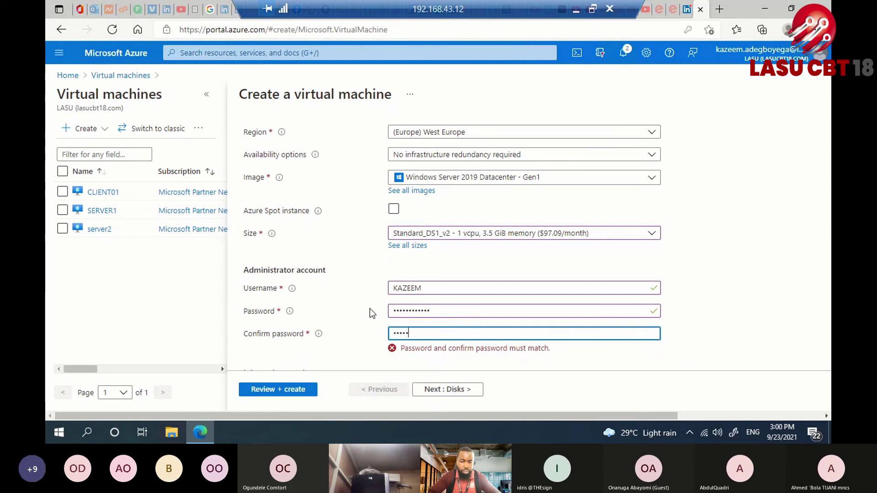
{"action": "type", "text": "••••"}
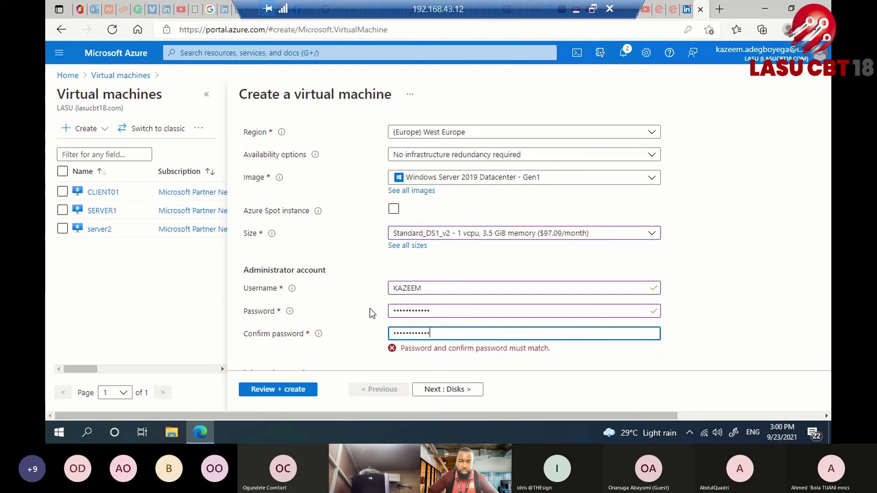
{"action": "left_click", "coordinate": [442, 390]}
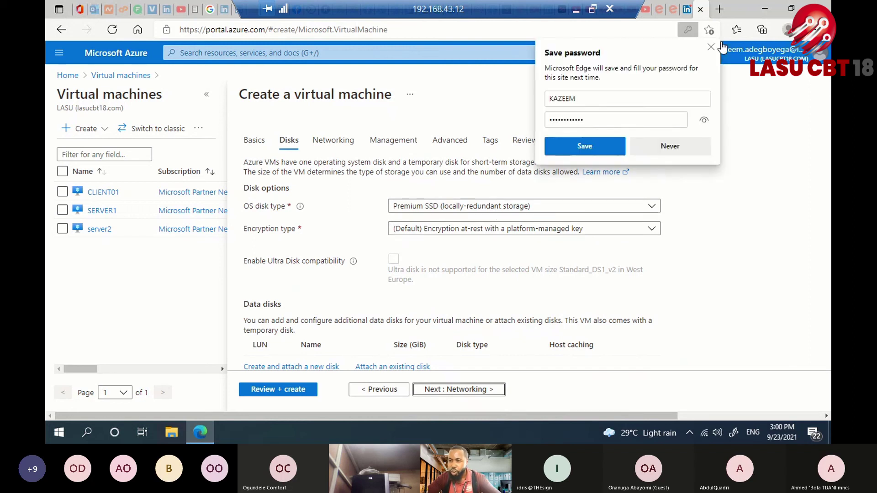
Dismiss the save-password prompt, keep Premium SSD as the OS disk type, and advance to Networking
{"action": "left_click", "coordinate": [711, 48]}
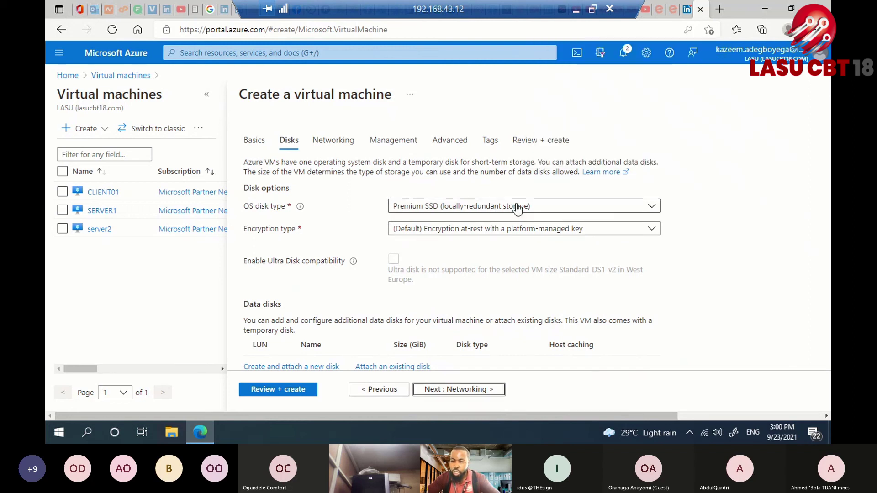
{"action": "left_click", "coordinate": [517, 208]}
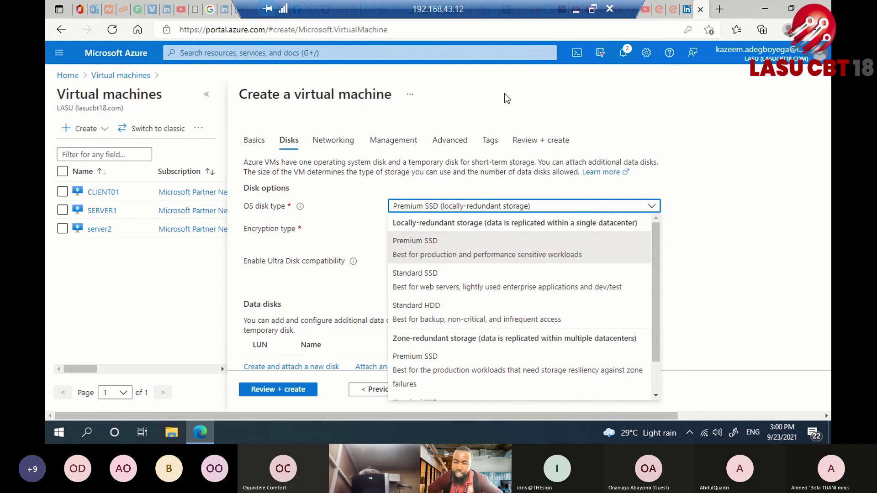
{"action": "left_click", "coordinate": [496, 207]}
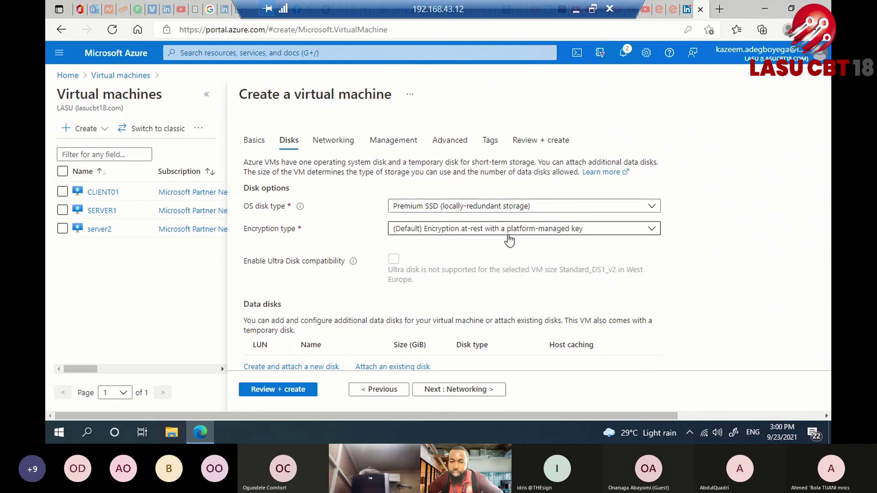
{"action": "left_click", "coordinate": [473, 391]}
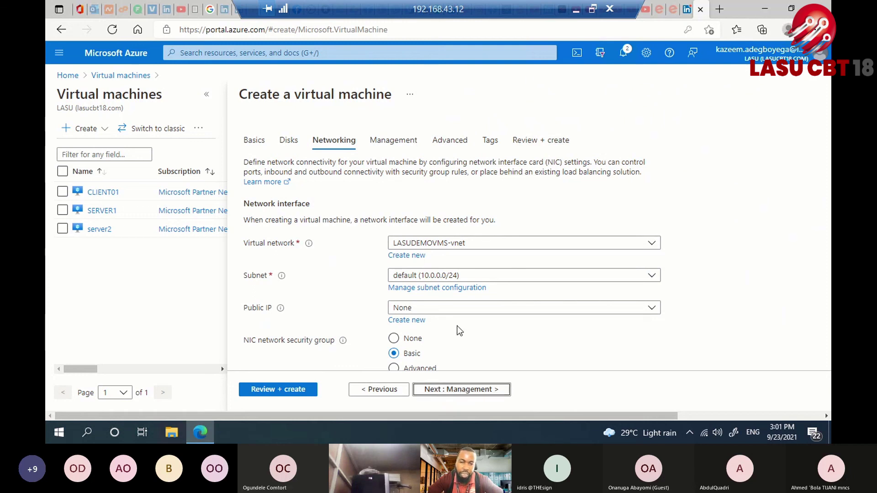
Accept the default LASUDEMOVMS-vnet networking with no public IP and go on to Management
{"action": "left_click", "coordinate": [488, 391]}
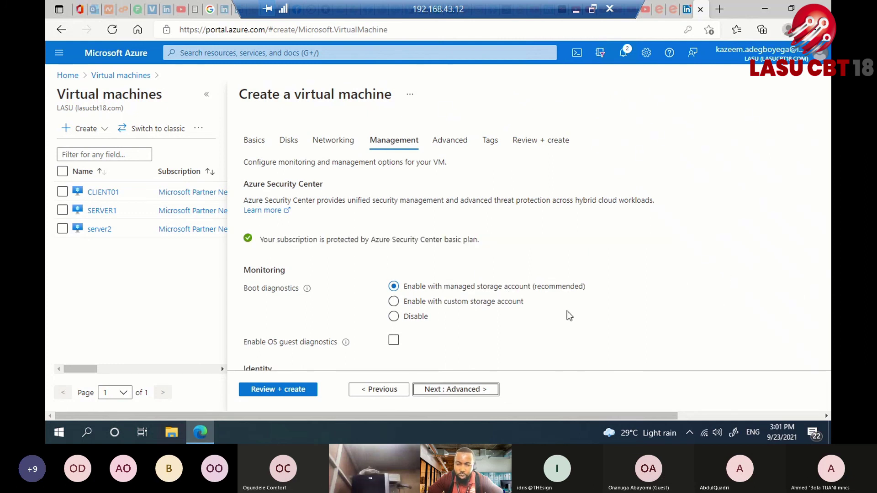
Review the monitoring and management options without changes and continue to Advanced
{"action": "scroll", "coordinate": [564, 316], "scroll_direction": "down", "scroll_amount": 5}
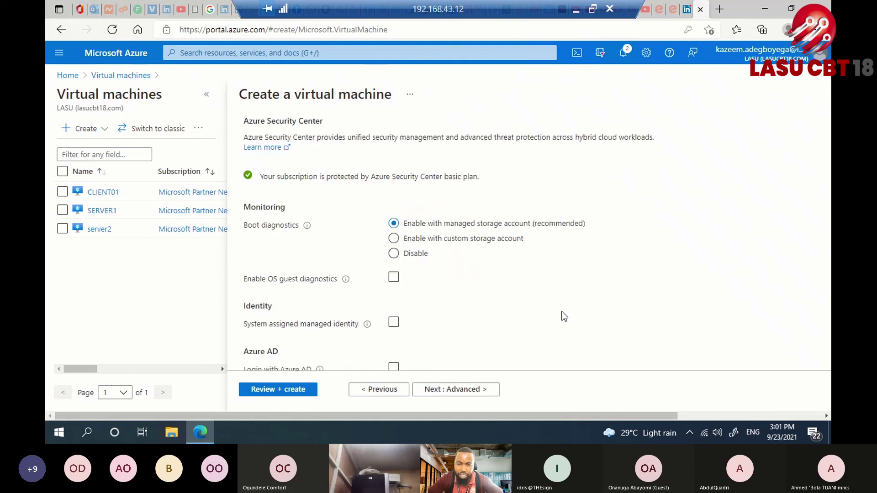
{"action": "scroll", "coordinate": [563, 317], "scroll_direction": "down", "scroll_amount": 3}
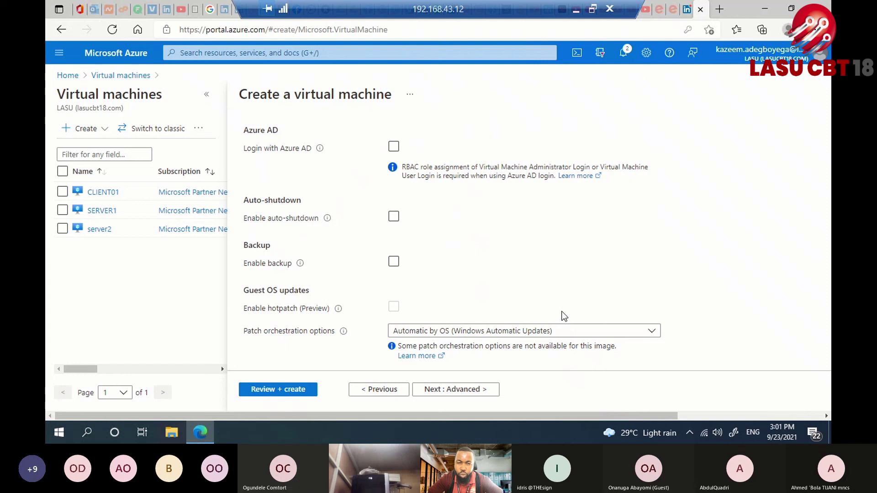
{"action": "scroll", "coordinate": [565, 316], "scroll_direction": "down", "scroll_amount": 1}
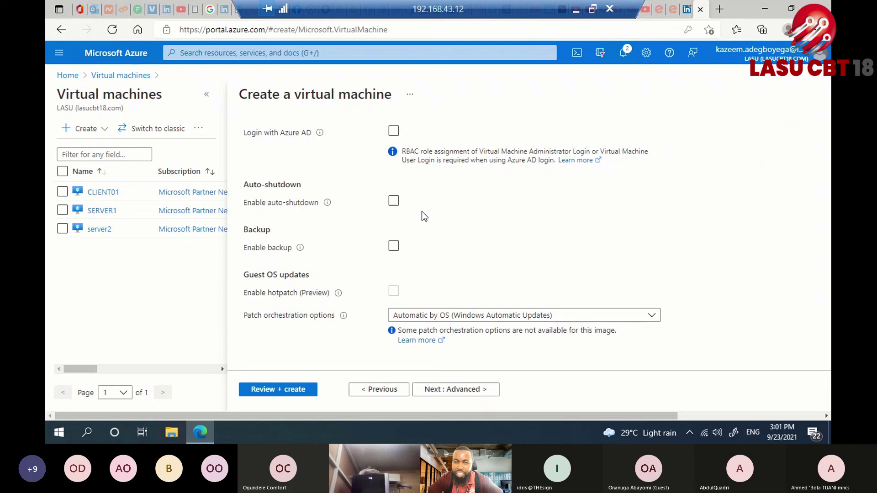
{"action": "left_click", "coordinate": [469, 391]}
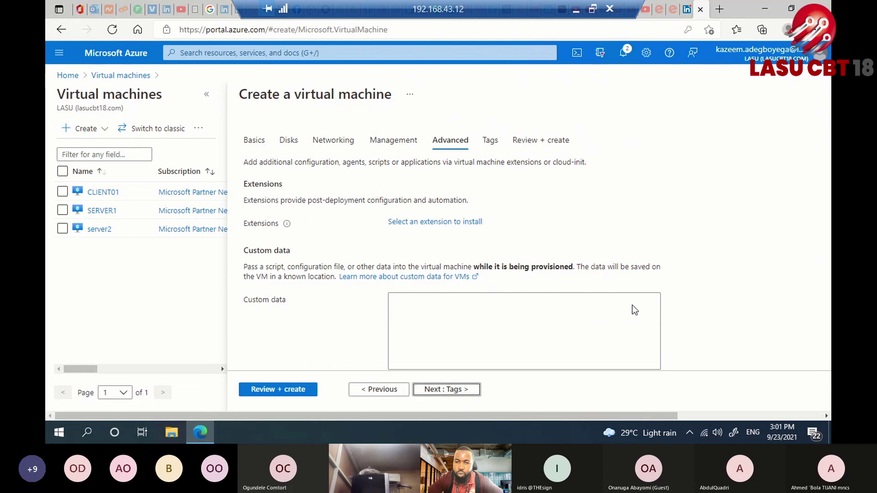
Skip Advanced and Tags unchanged and start Review + create validation
{"action": "left_click", "coordinate": [444, 396]}
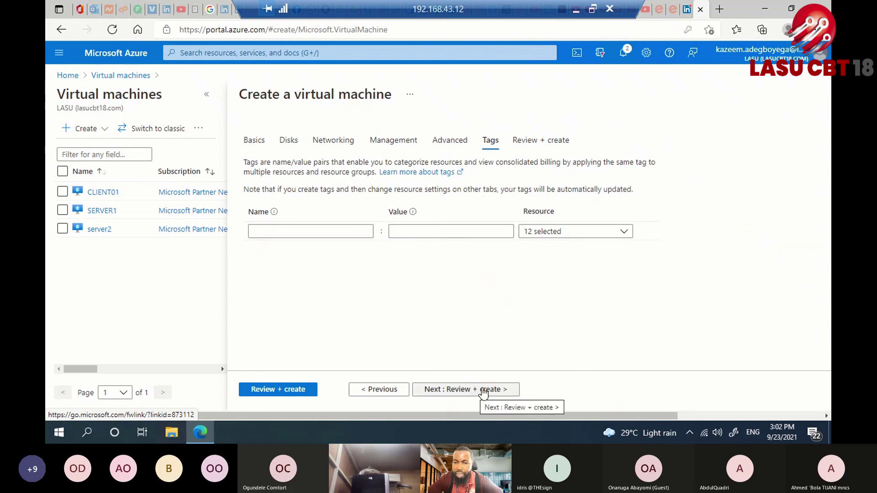
{"action": "left_click", "coordinate": [464, 393]}
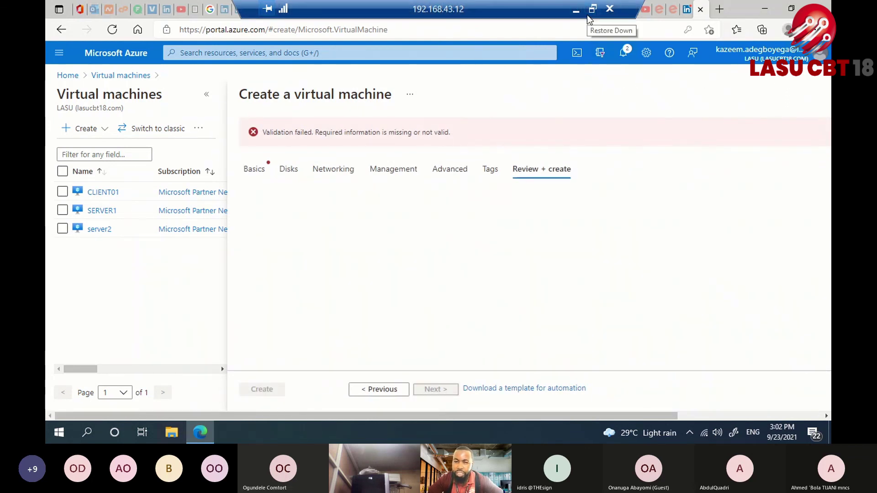
Step back twice from the failed review, then return to the red-flagged Basics tab
{"action": "left_click", "coordinate": [382, 389]}
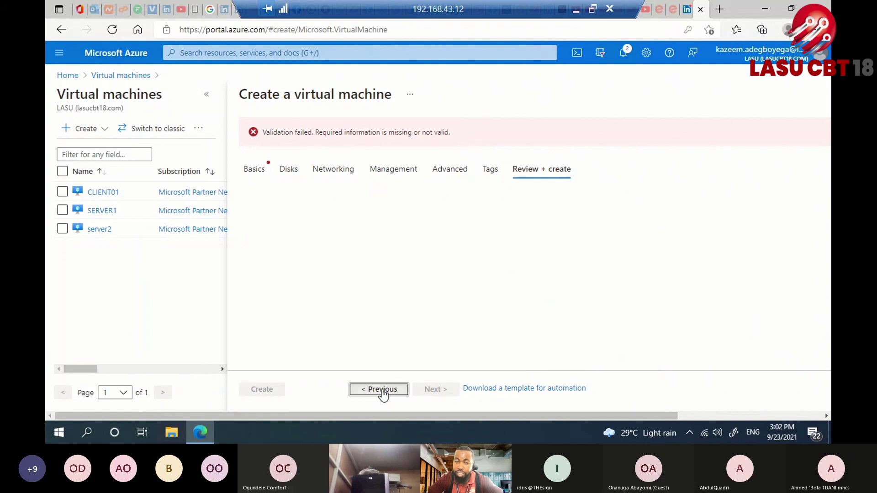
{"action": "left_click", "coordinate": [382, 390]}
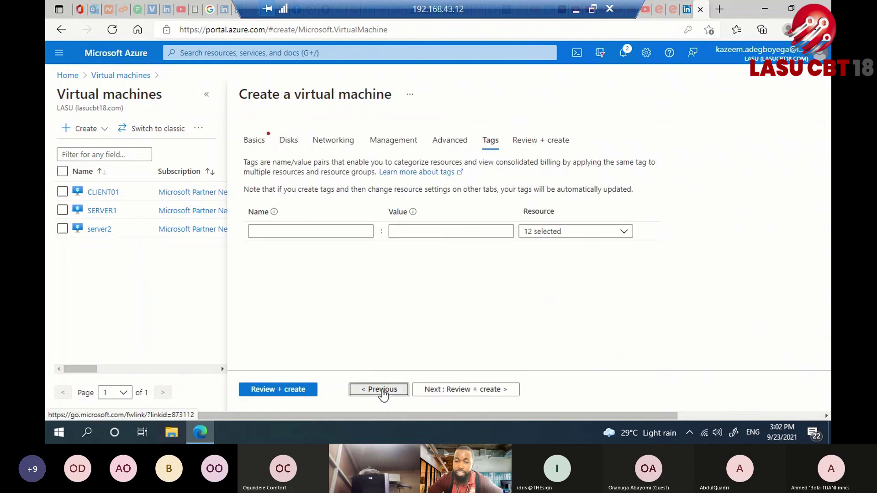
{"action": "left_click", "coordinate": [255, 141]}
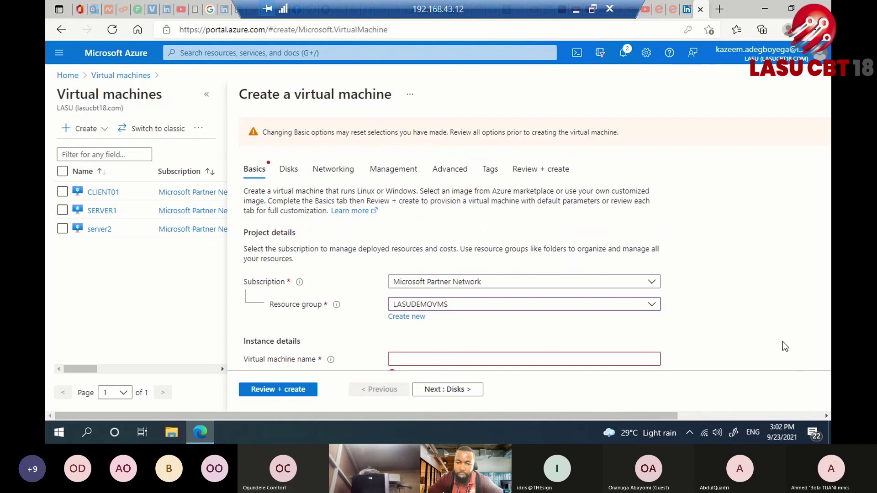
Enter pc123 as the virtual machine name and move on to Disks
{"action": "left_click", "coordinate": [577, 358]}
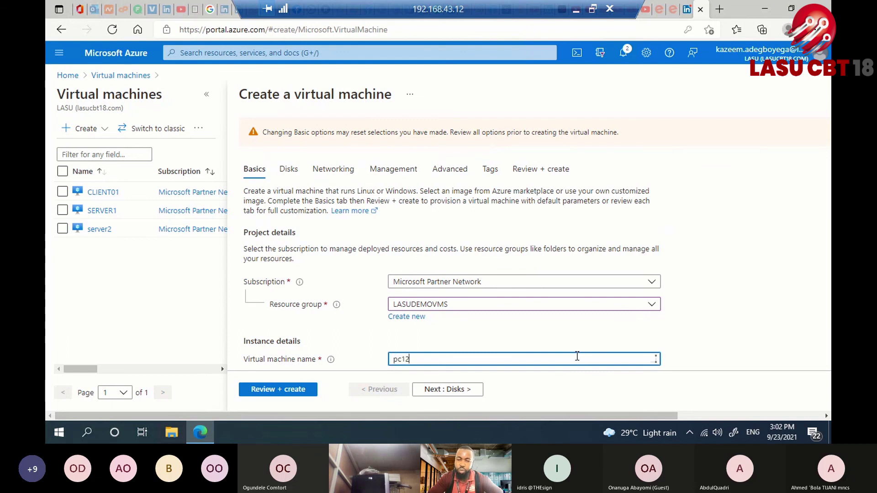
{"action": "left_click", "coordinate": [474, 396]}
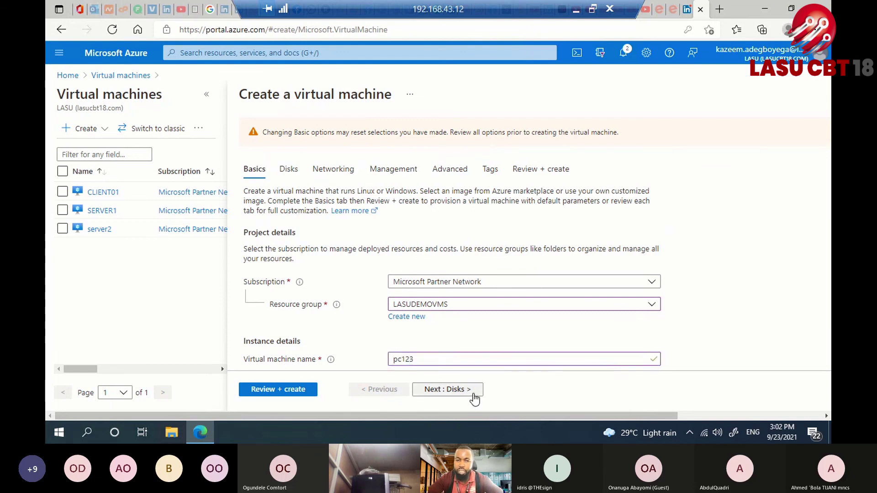
{"action": "left_click", "coordinate": [474, 399]}
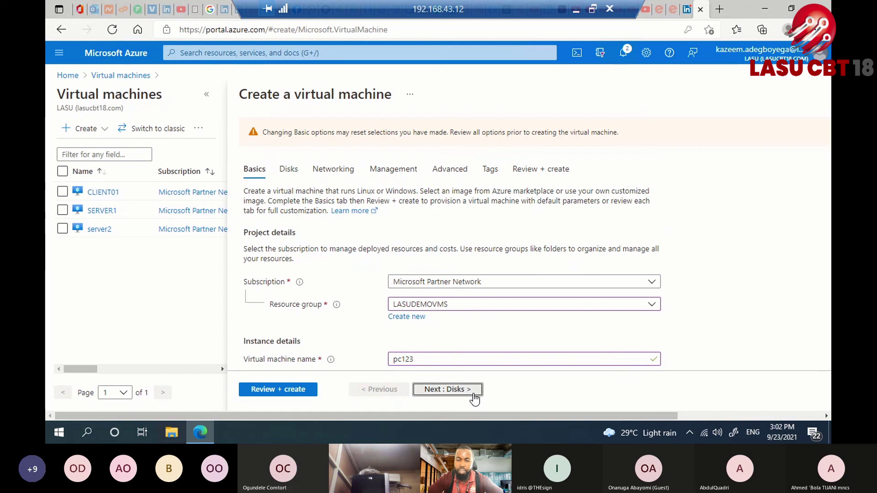
Dismiss the save-password prompt and advance unchanged through Networking, Management, Advanced and Tags to Review + create
{"action": "left_click", "coordinate": [710, 47]}
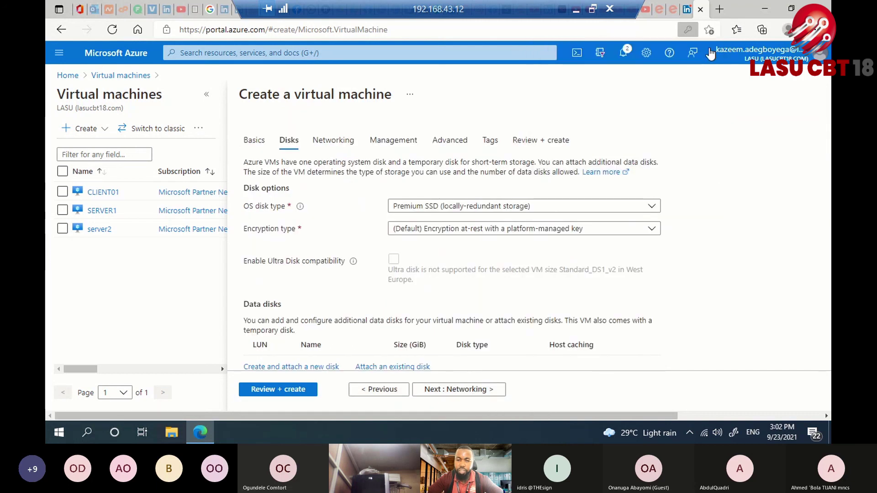
{"action": "left_click", "coordinate": [487, 391]}
{"action": "left_click", "coordinate": [486, 391]}
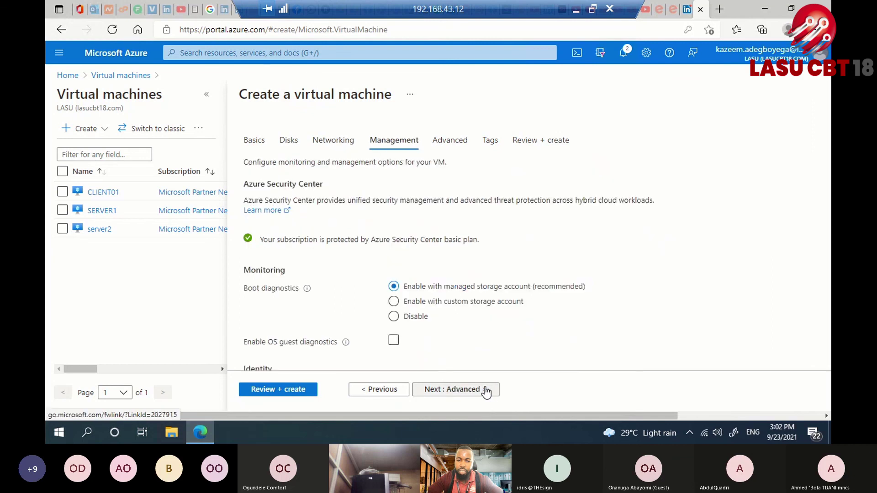
{"action": "left_click", "coordinate": [486, 390]}
{"action": "left_click", "coordinate": [457, 391]}
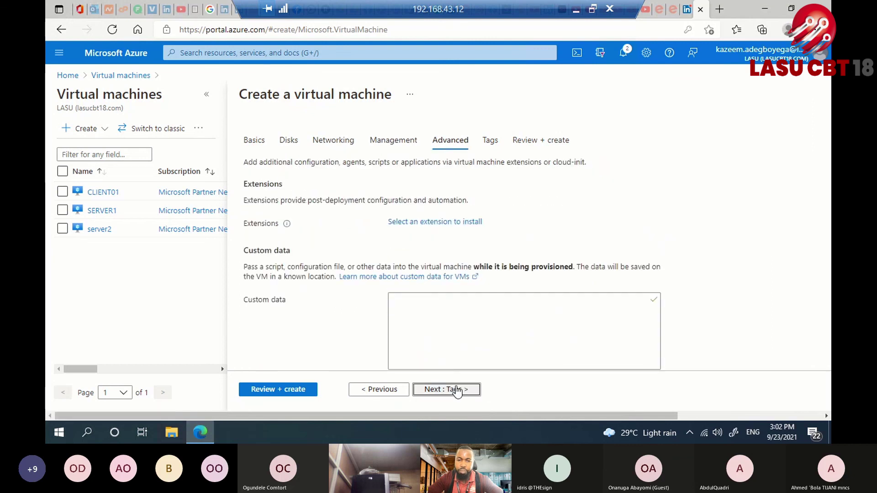
{"action": "left_click", "coordinate": [458, 391]}
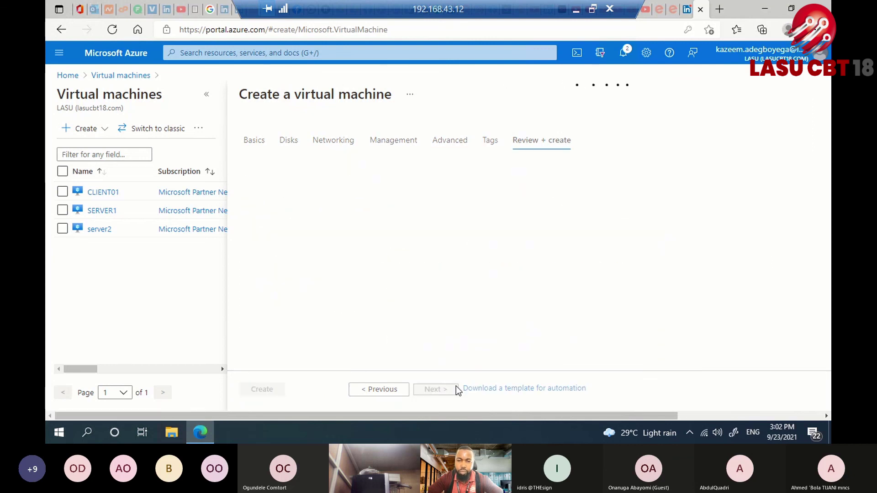